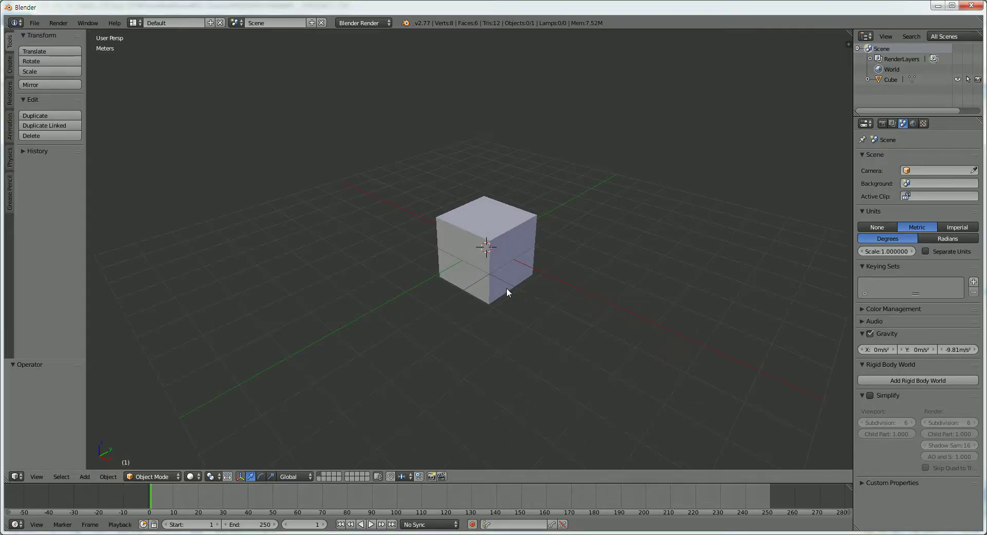
Set the cube's dimensions to X 1 m, Y 1 m and Z 4 m in the Transform panel.
right_click(507, 274)
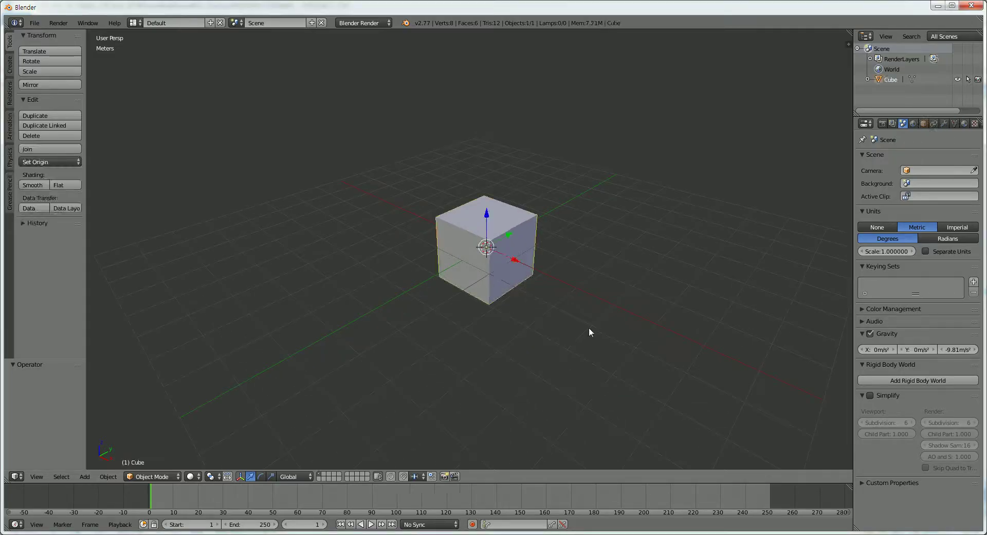
key("n")
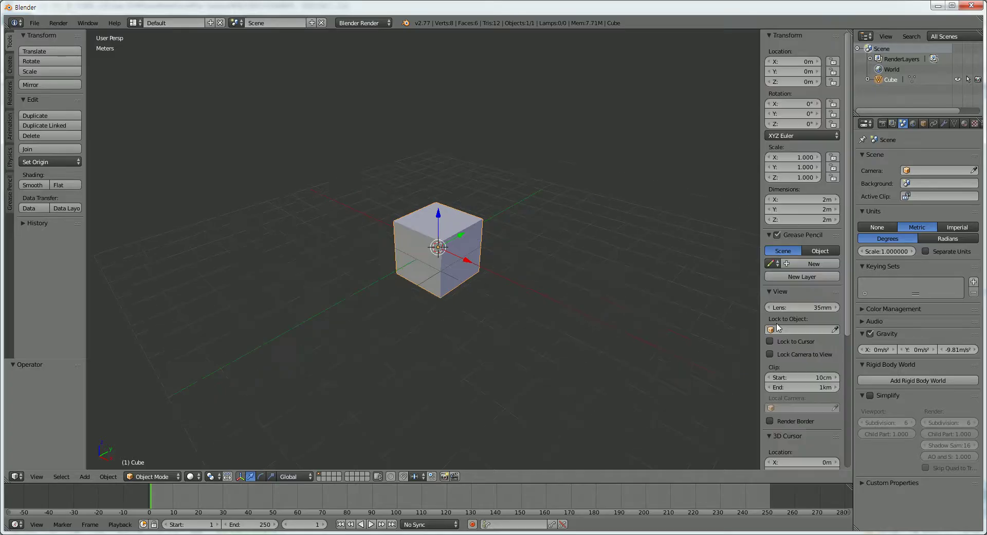
left_click(828, 201)
type("1")
key("Return")
left_click(827, 209)
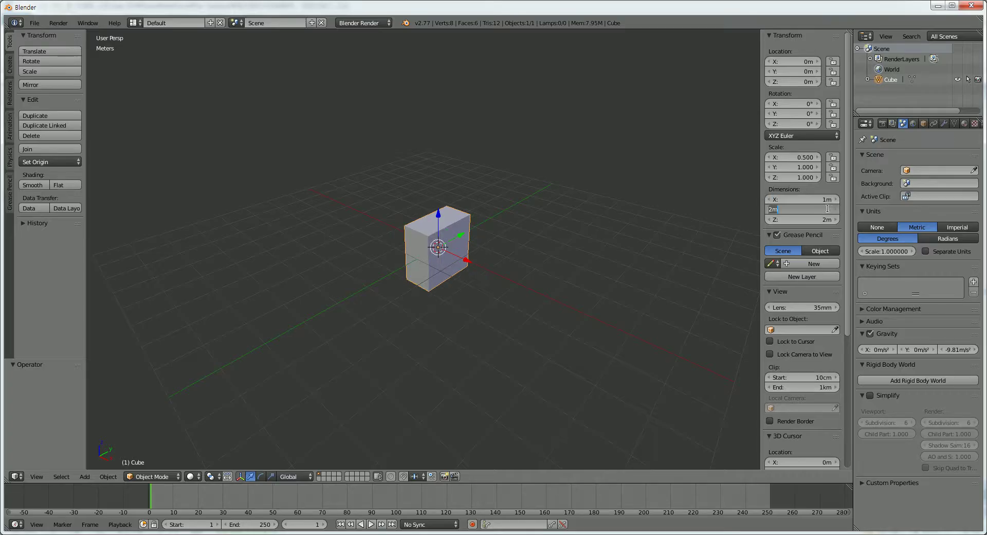
type("1")
key("Return")
left_click(828, 220)
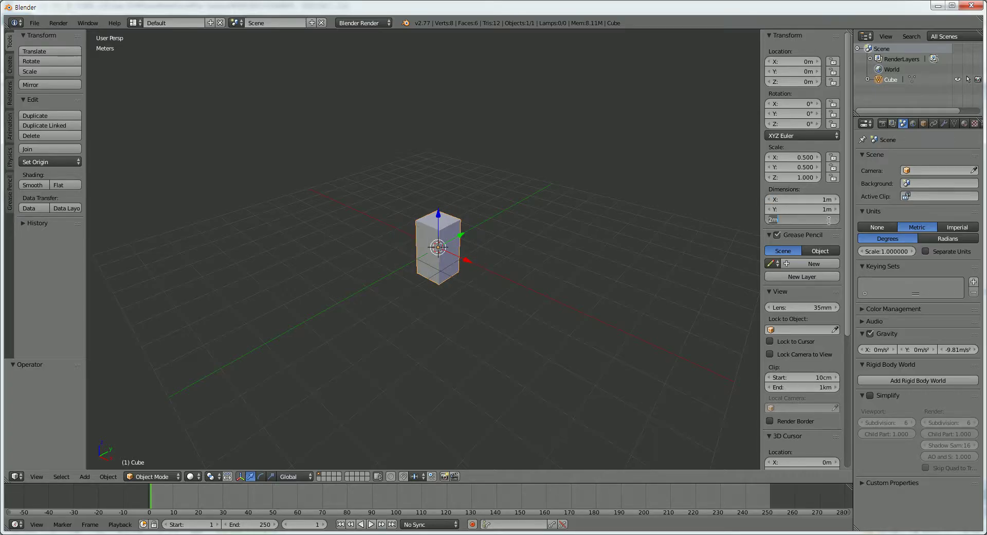
type("4")
key("Return")
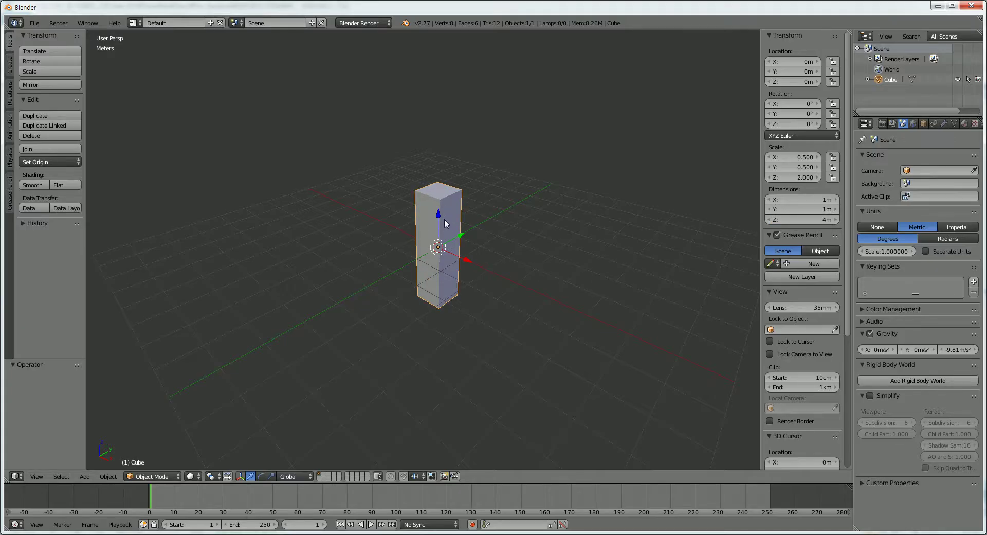
Move the 4 m column up 2 m along Z and zoom in on it.
key("g")
type("z")
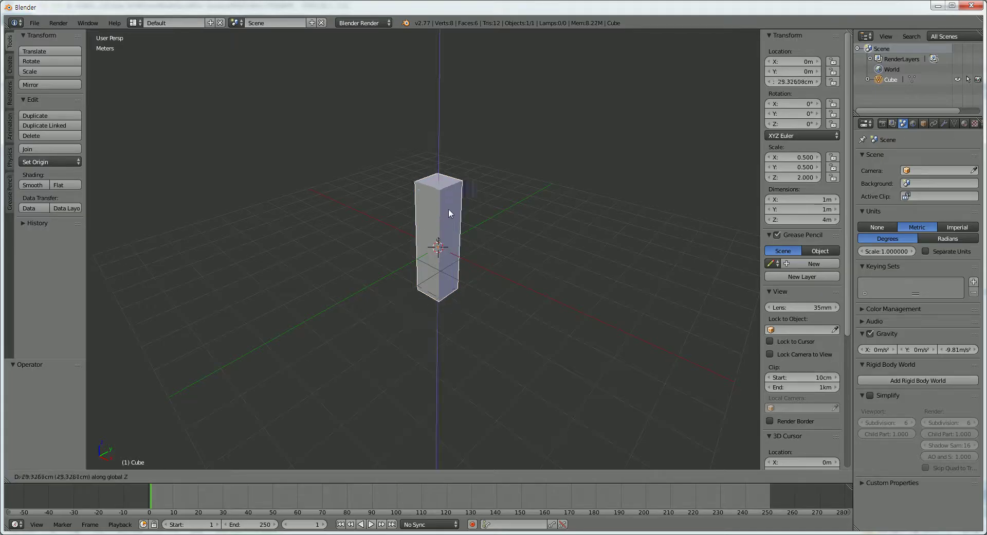
type("2")
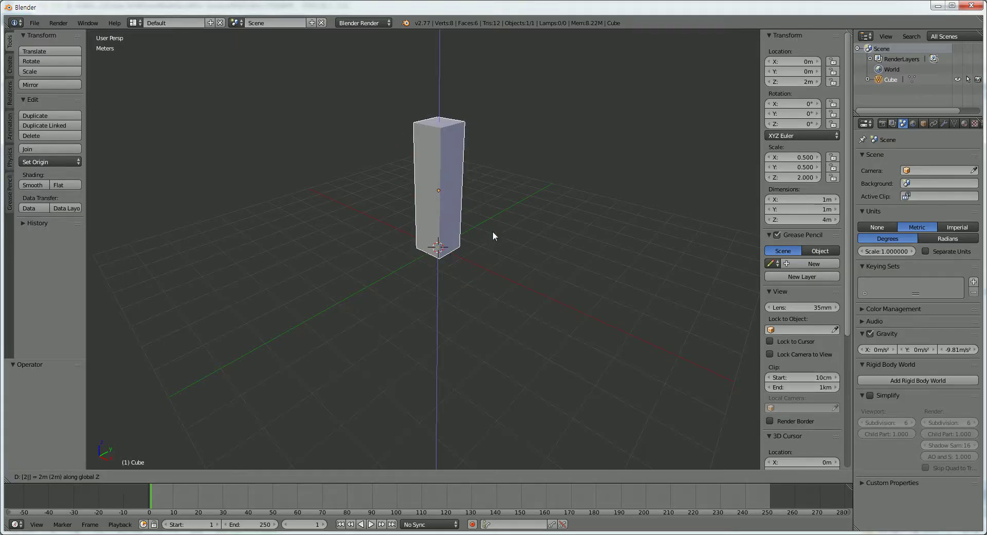
key("Return")
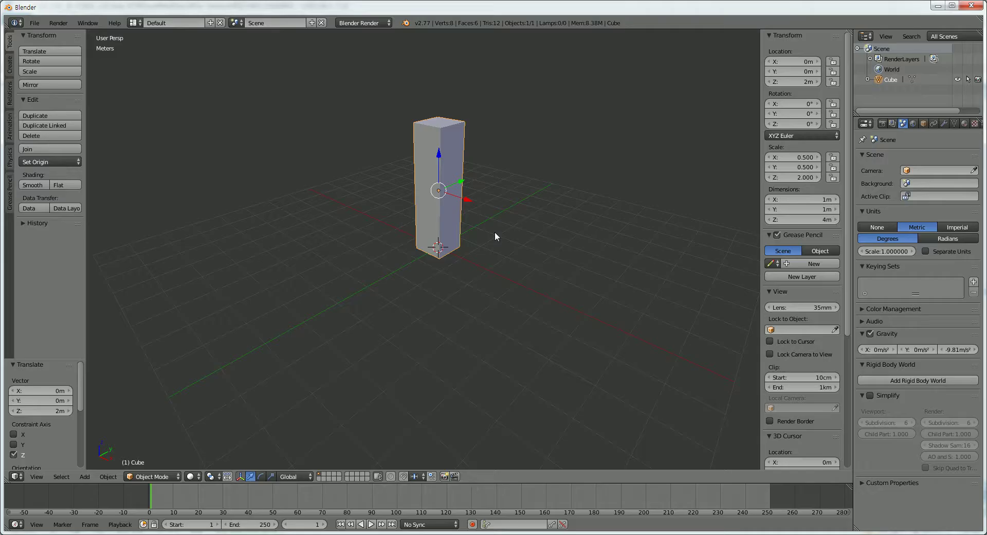
mouse_move(495, 231)
middle_mouse_down()
mouse_move(516, 183)
mouse_move(518, 239)
mouse_move(510, 233)
middle_mouse_up()
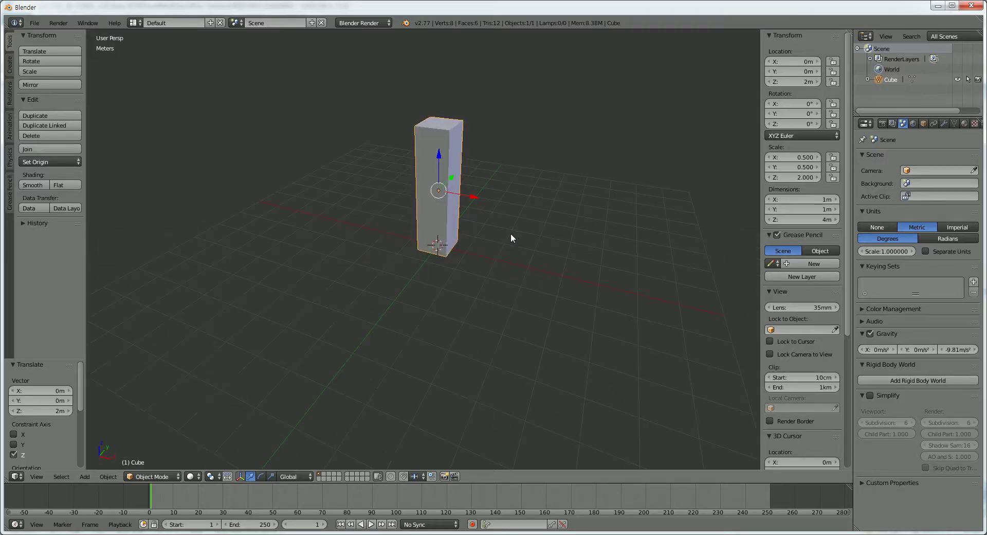
scroll(499, 228, "up", 1)
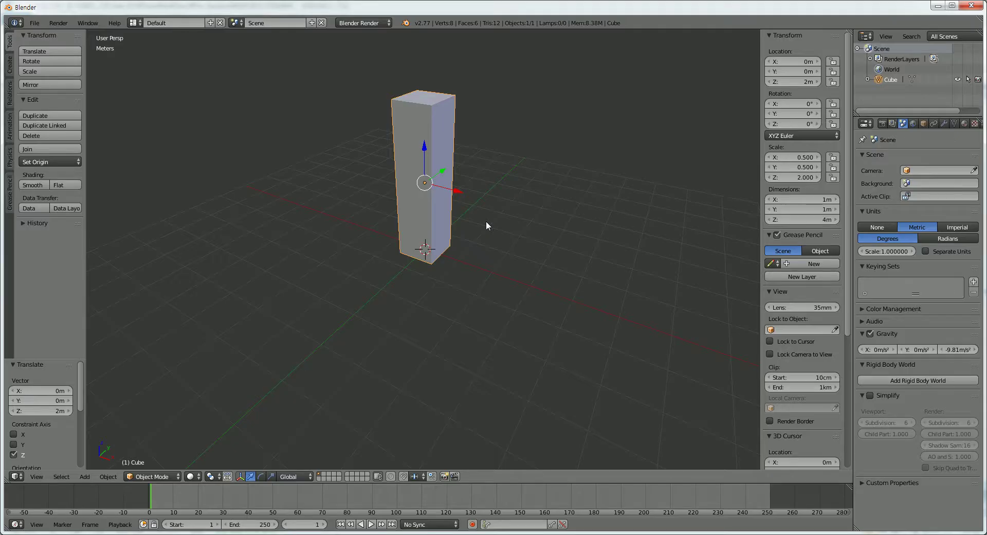
key("Tab")
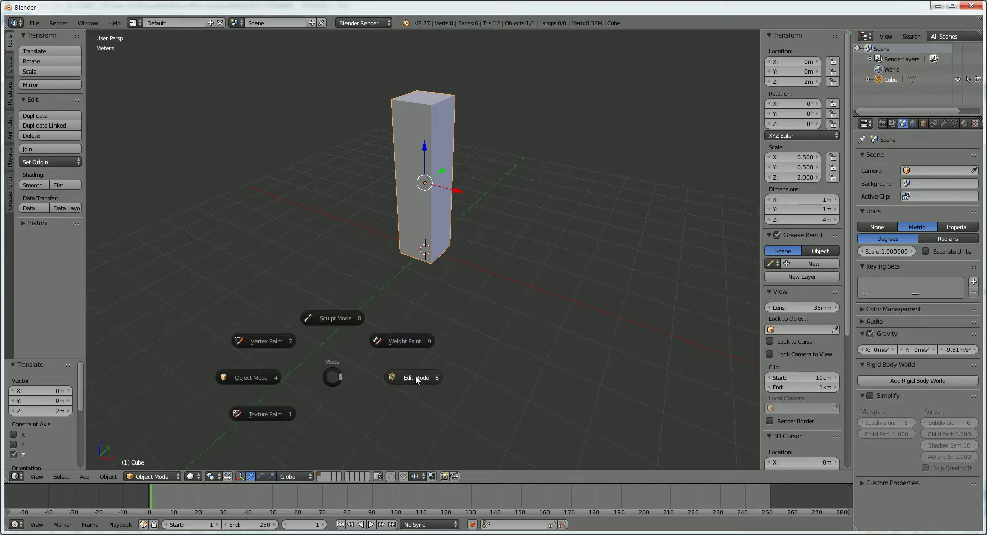
In Edit Mode, add three evenly spaced horizontal loop cuts around the column.
left_click(417, 378)
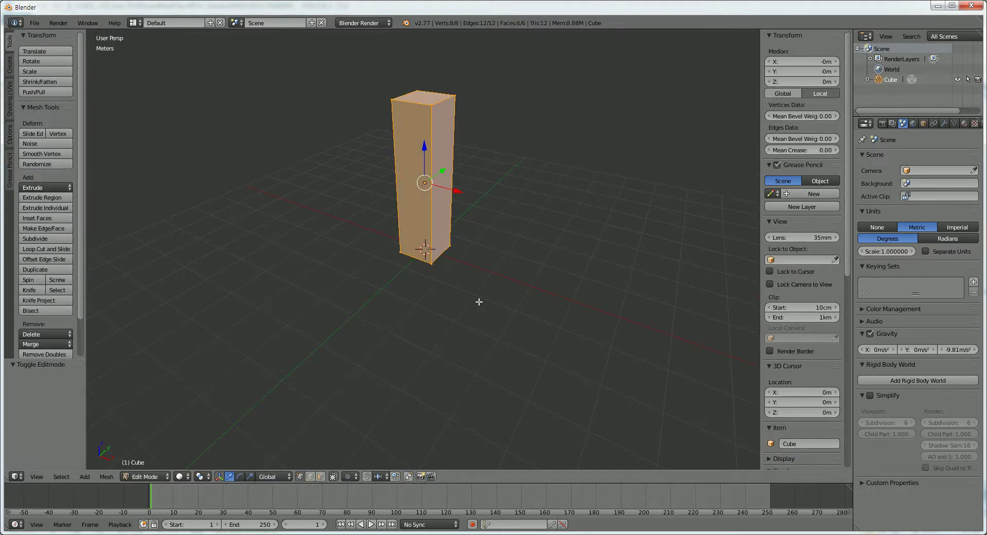
key("ctrl+r")
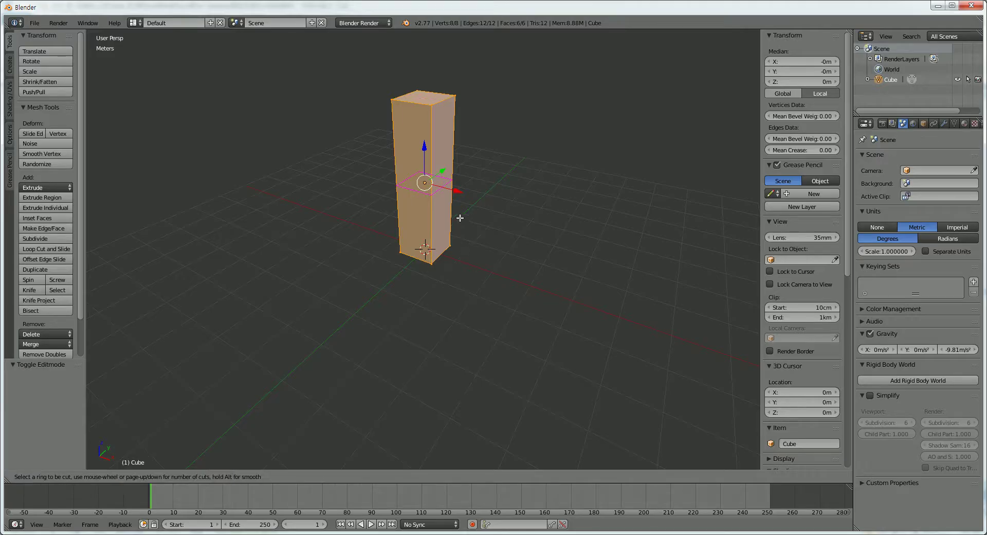
scroll(459, 218, "up", 1)
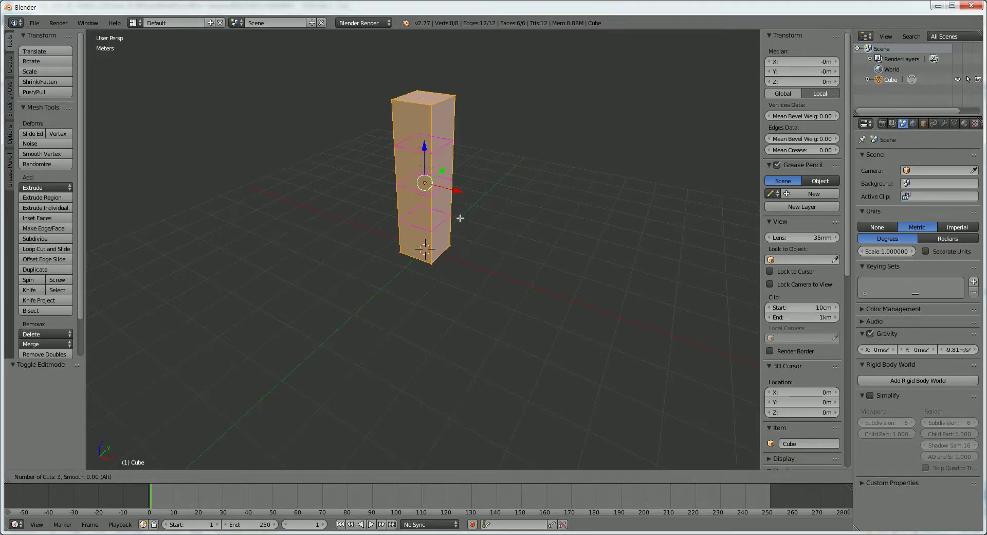
left_click(460, 218)
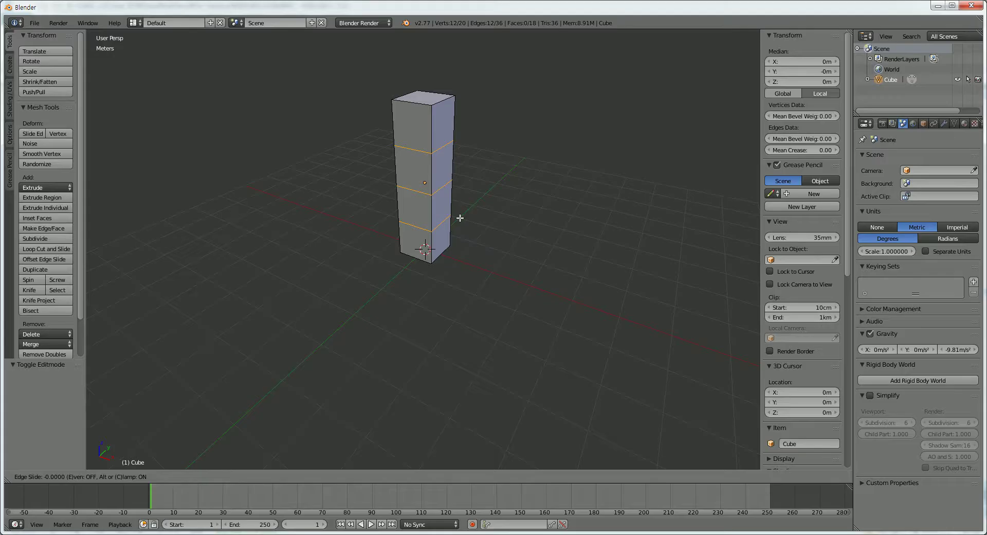
left_click(460, 218)
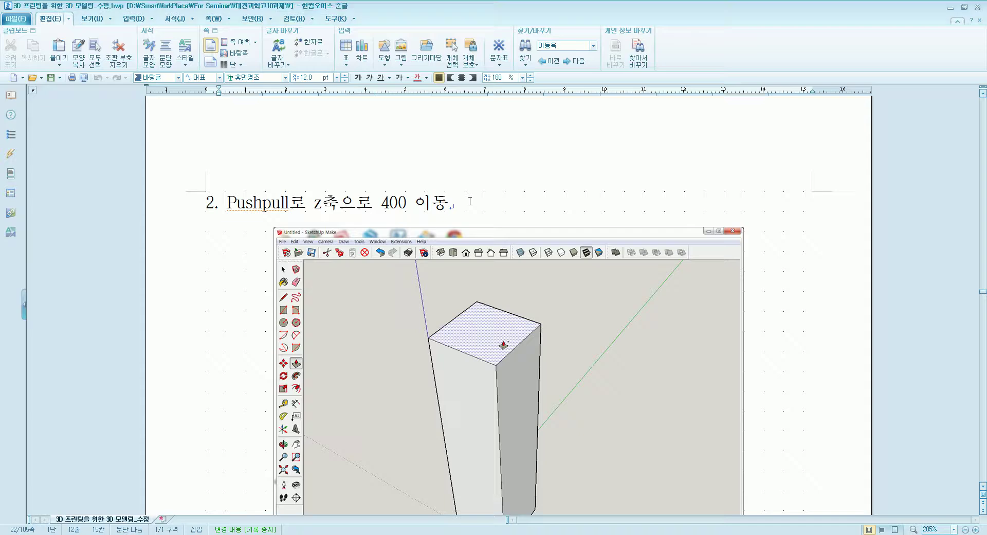
Scroll the Hangul guide to step 2, which push-pulls 400 along Z.
scroll(497, 257, "down", 5)
scroll(498, 255, "down", 5)
scroll(498, 256, "up", 3)
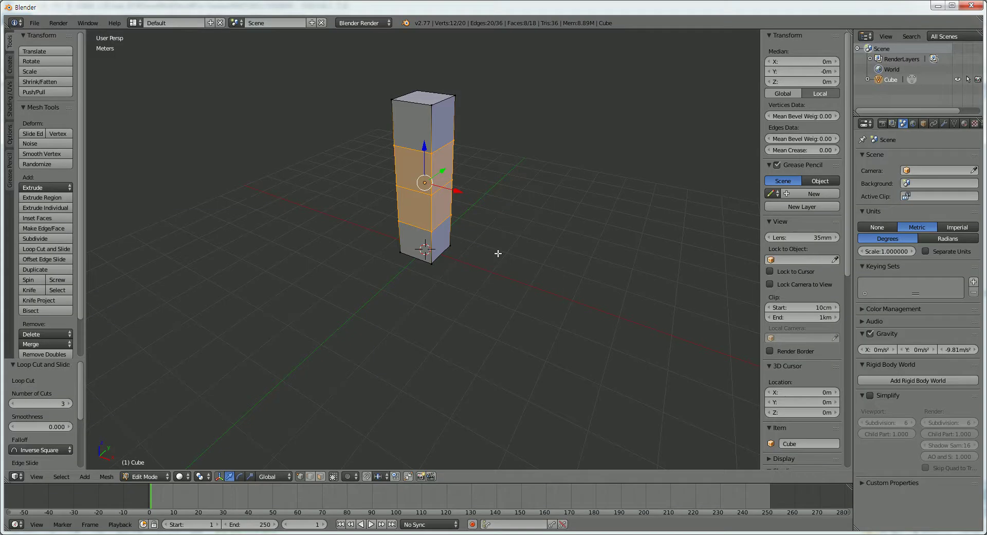
Extrude a side face of the column's top section 4.5 m outward in face select mode.
key("a")
mouse_move(489, 198)
middle_mouse_down()
mouse_move(449, 218)
mouse_move(361, 207)
middle_mouse_up()
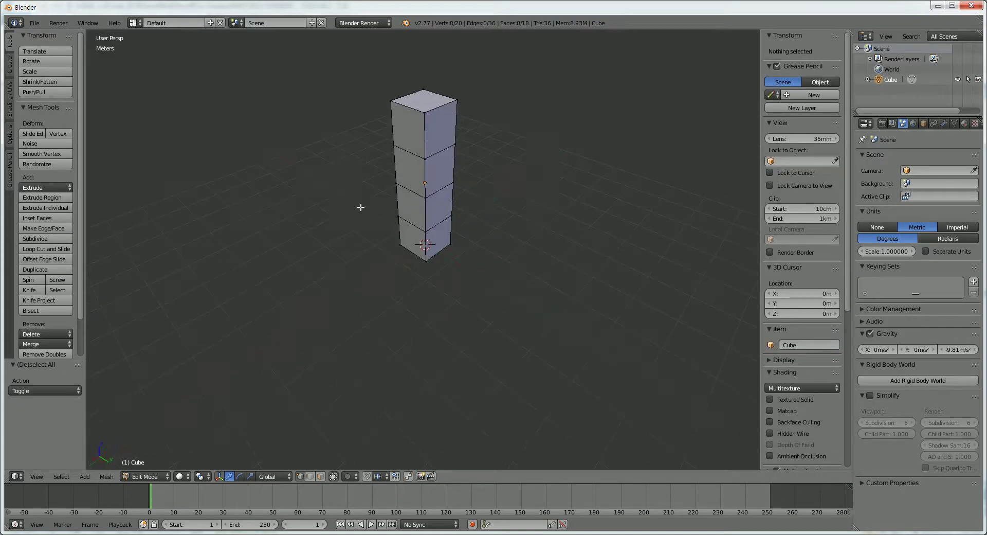
left_click(321, 476)
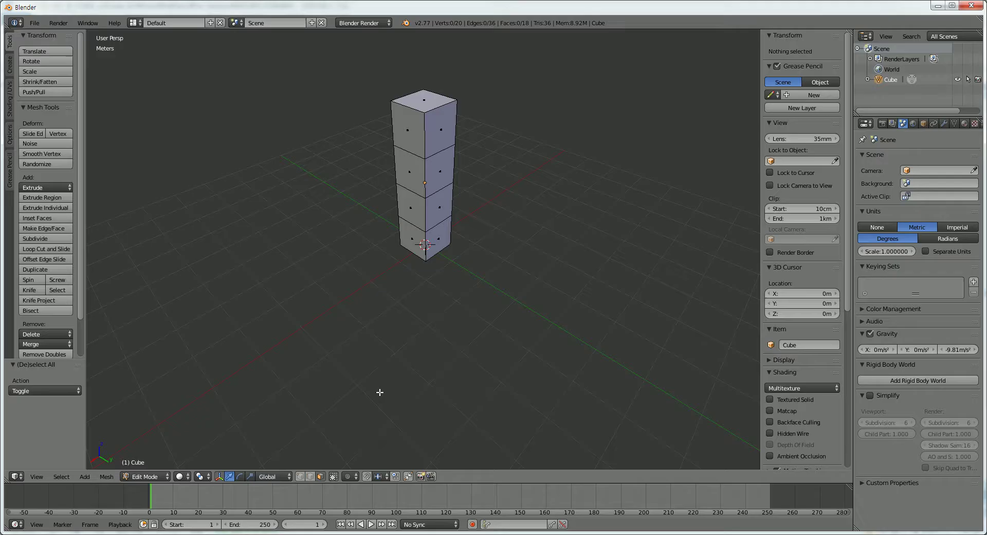
right_click(442, 129)
type("e")
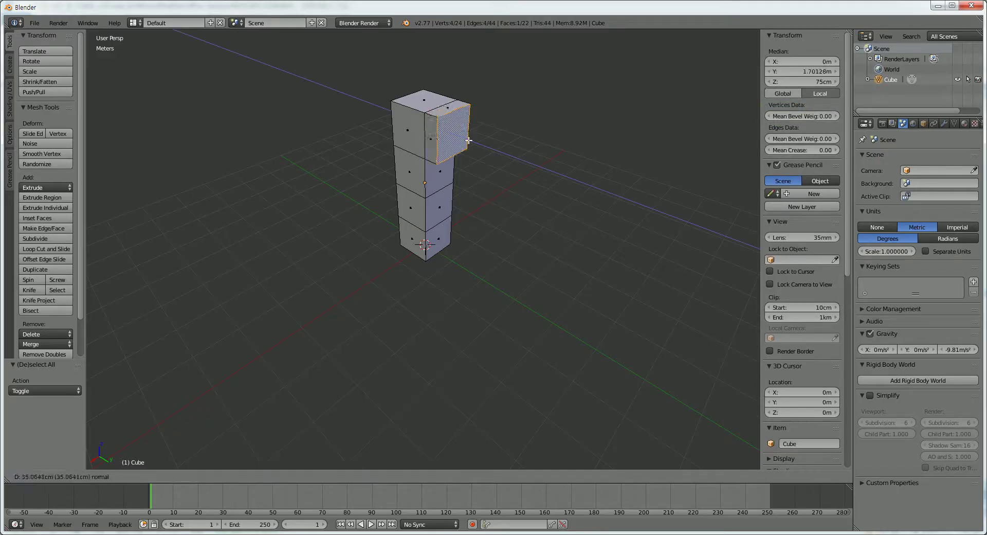
type("4")
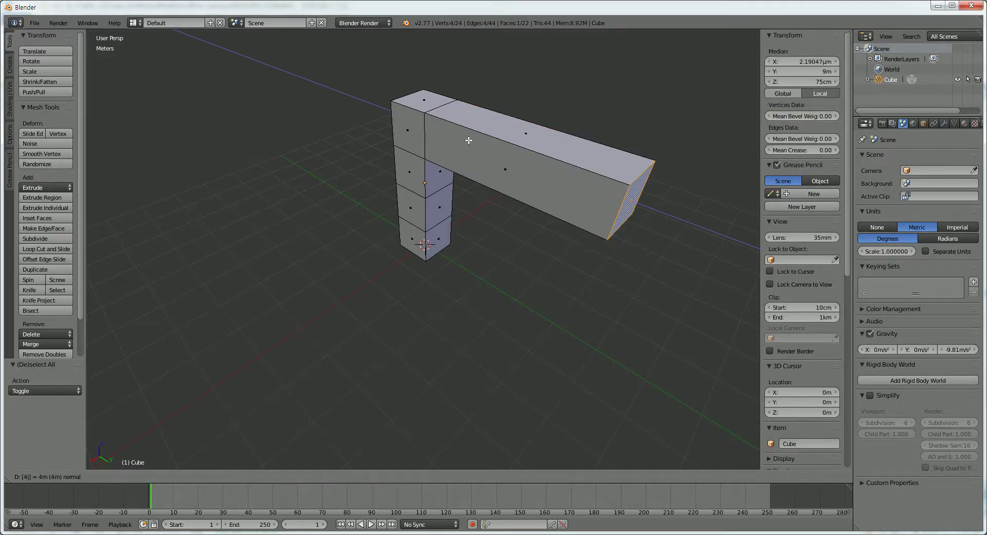
type(".5")
key("Return")
Orbit and zoom around the new arm to inspect the L-shape.
mouse_move(390, 169)
middle_mouse_down()
mouse_move(513, 170)
mouse_move(595, 194)
mouse_move(506, 217)
middle_mouse_up()
scroll(514, 170, "up", 5)
scroll(514, 170, "down", 3)
scroll(517, 185, "down", 3)
Read step 4 in the Hangul guide: a 100 square along -x, push-pulled 300.
key("alt+Tab")
scroll(509, 267, "down", 10)
scroll(503, 224, "down", 5)
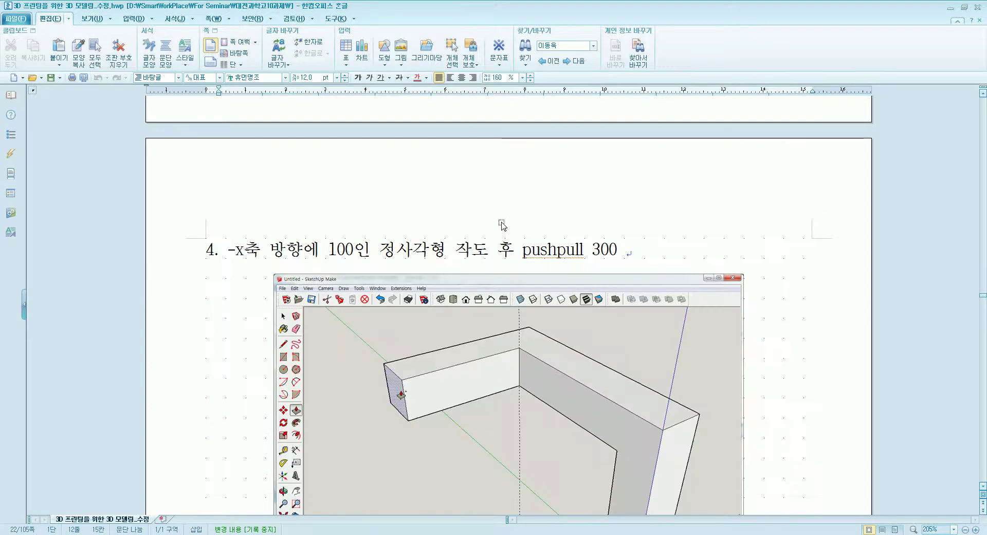
scroll(502, 225, "down", 3)
key("alt+Tab")
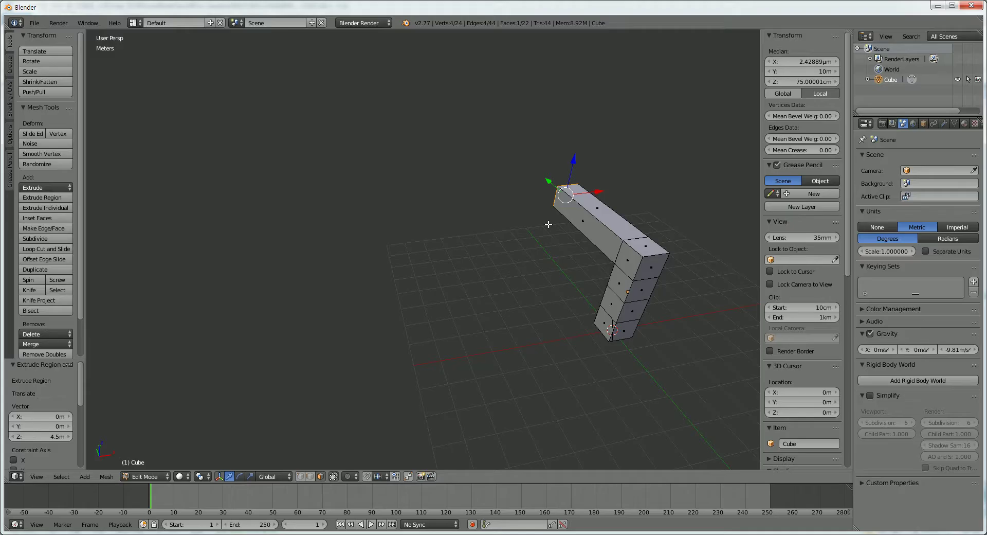
Add an edge loop across the arm and move it 1.25 m along Y.
key("ctrl+r")
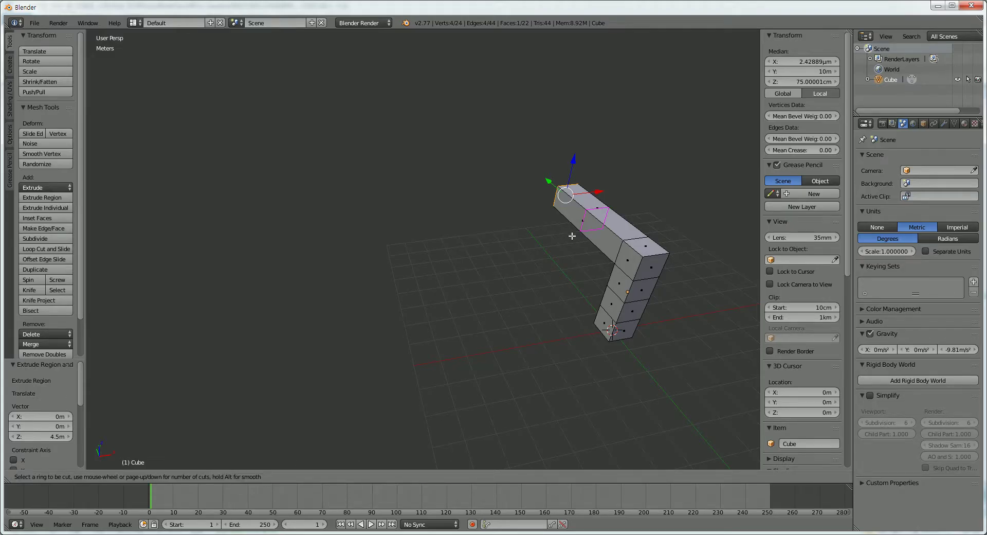
left_click(572, 235)
left_click(572, 235)
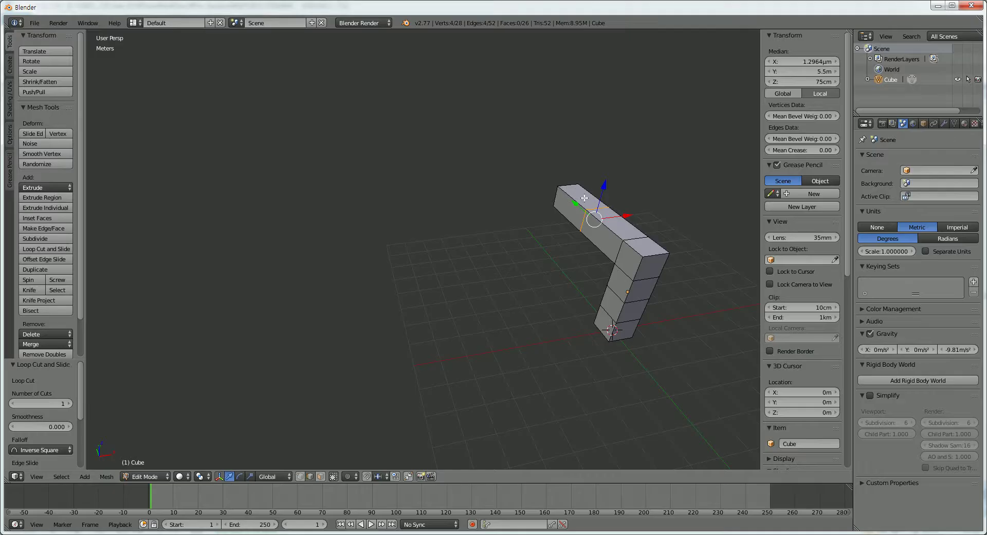
key("g")
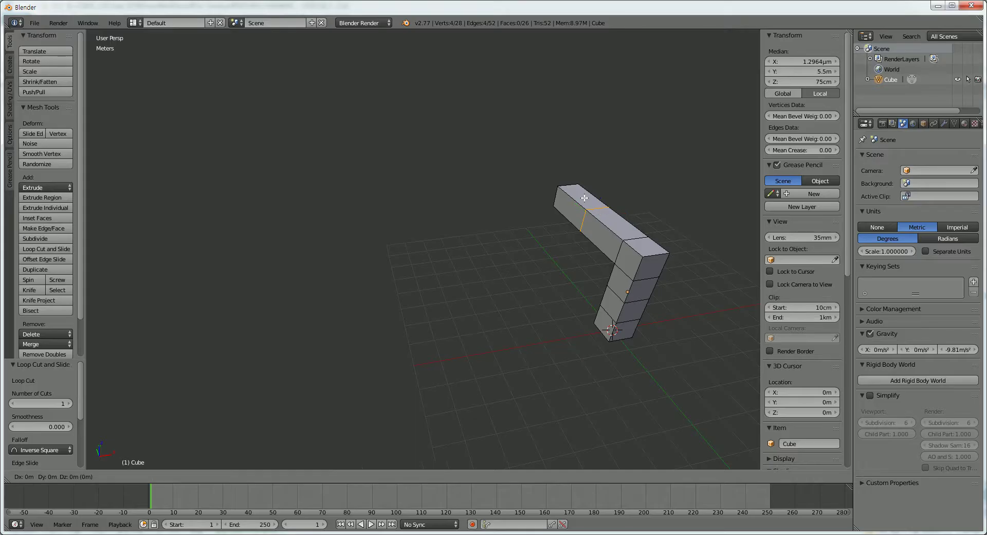
type("y")
type("1.25")
key("Return")
mouse_move(562, 238)
middle_mouse_down()
mouse_move(542, 230)
mouse_move(341, 426)
middle_mouse_up()
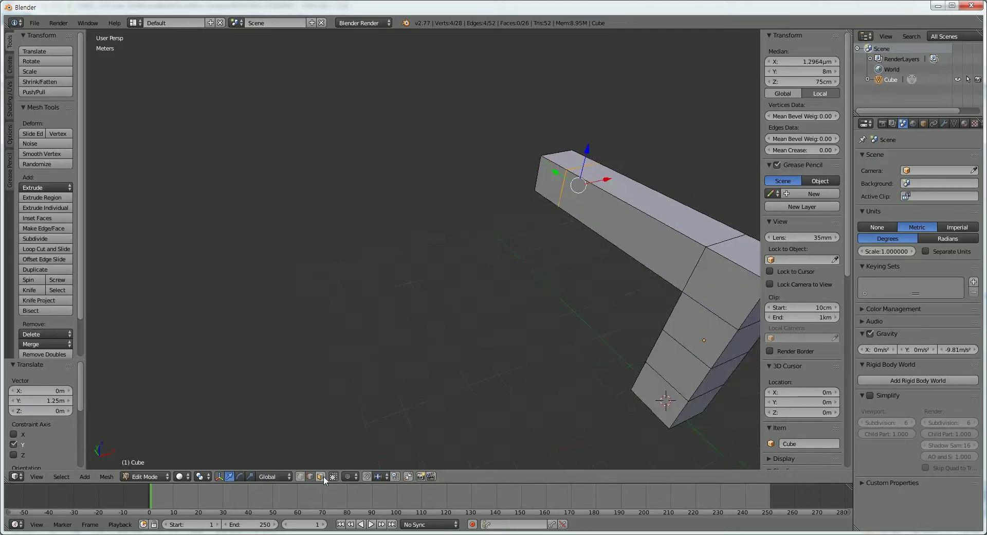
Extrude the arm's end face 3 m and split the new section with two loop cuts.
key("a")
right_click(549, 184)
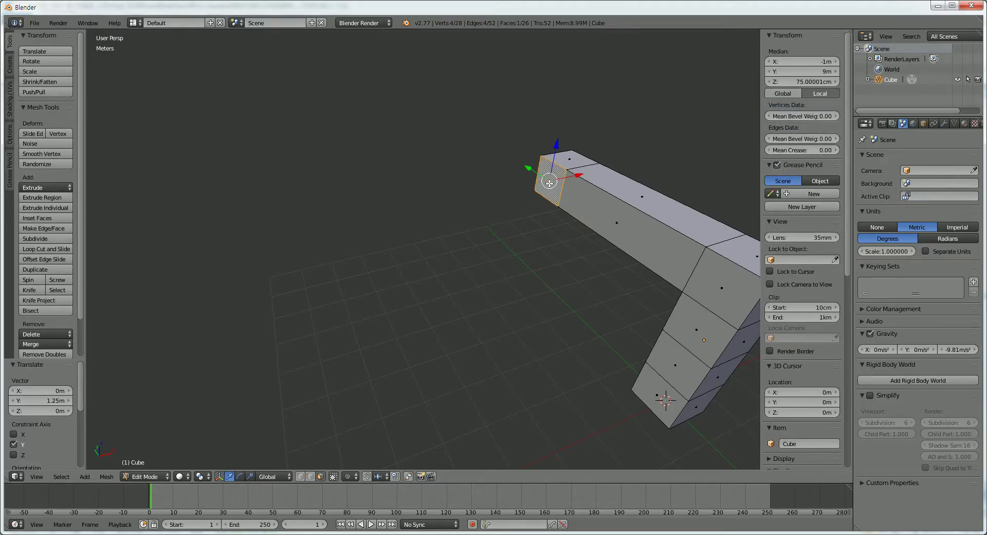
type("e")
type("3")
key("Return")
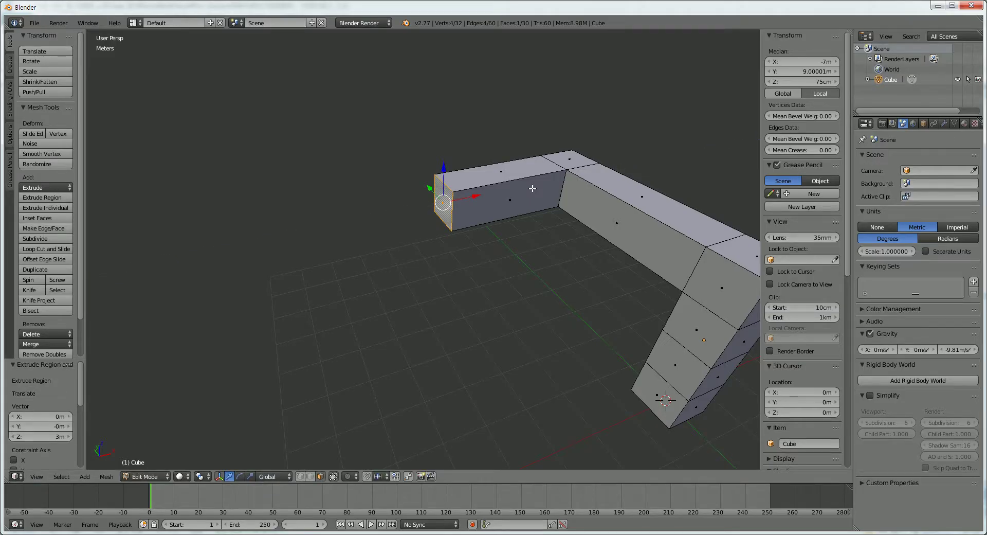
key("ctrl+r")
scroll(532, 189, "up", 1)
left_click(532, 188)
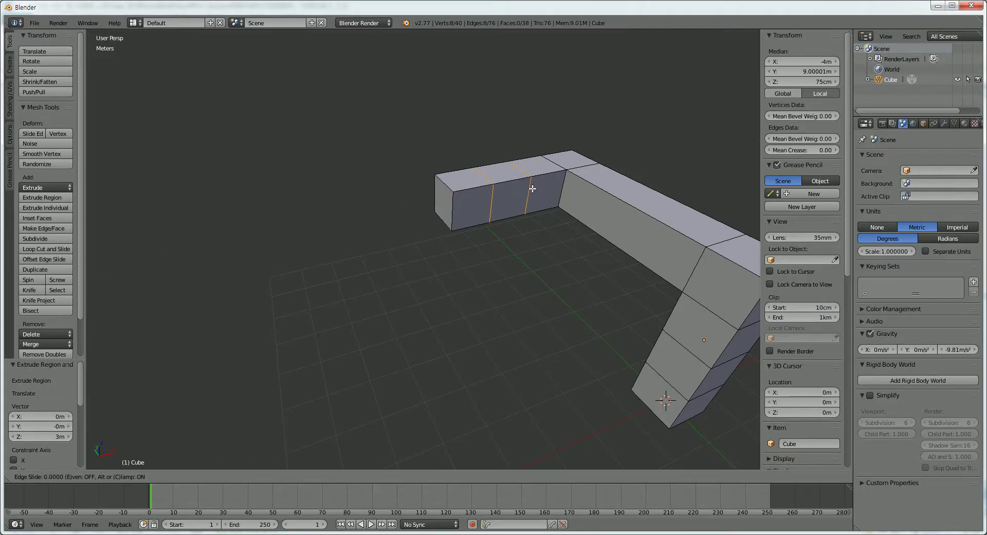
right_click(529, 190)
Extrude the bottom face at the bar's end 1.5 m downward into a leg.
middle_click_drag(505, 291, 502, 234)
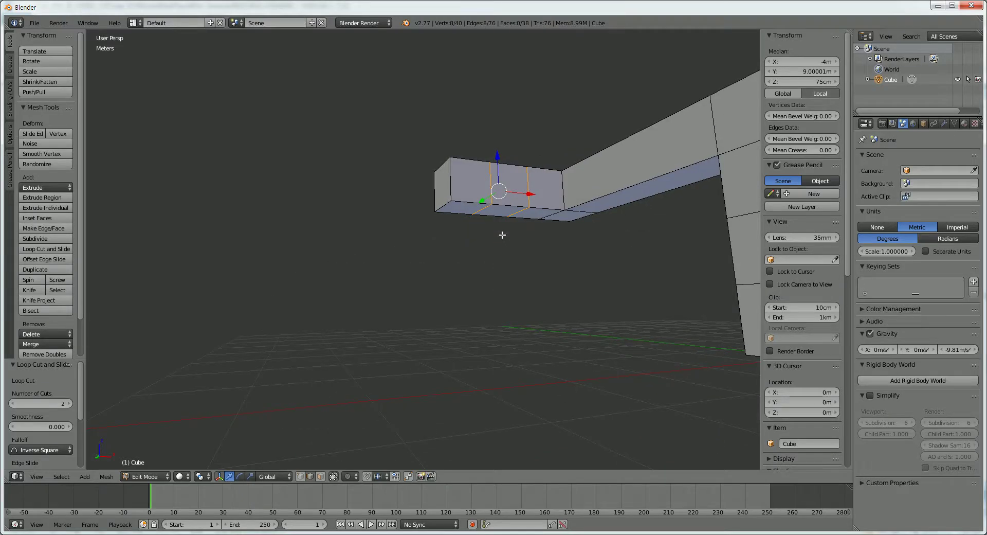
scroll(502, 234, "down", 2)
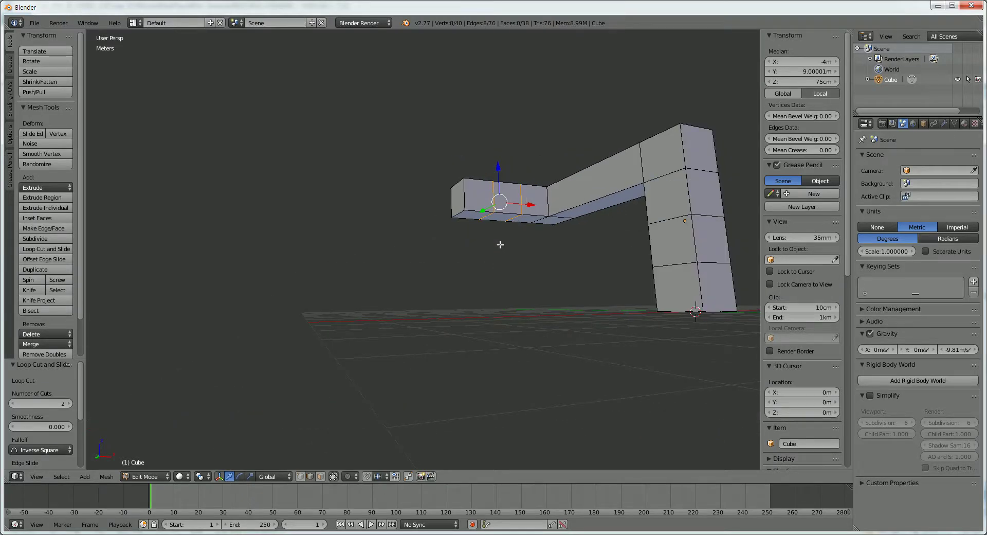
scroll(499, 244, "up", 2)
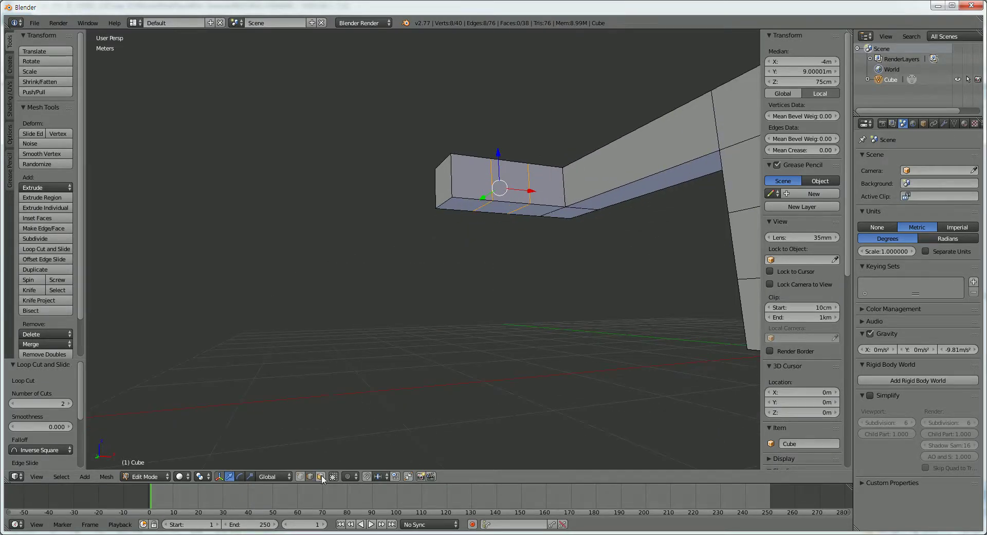
left_click(240, 476)
right_click(464, 206)
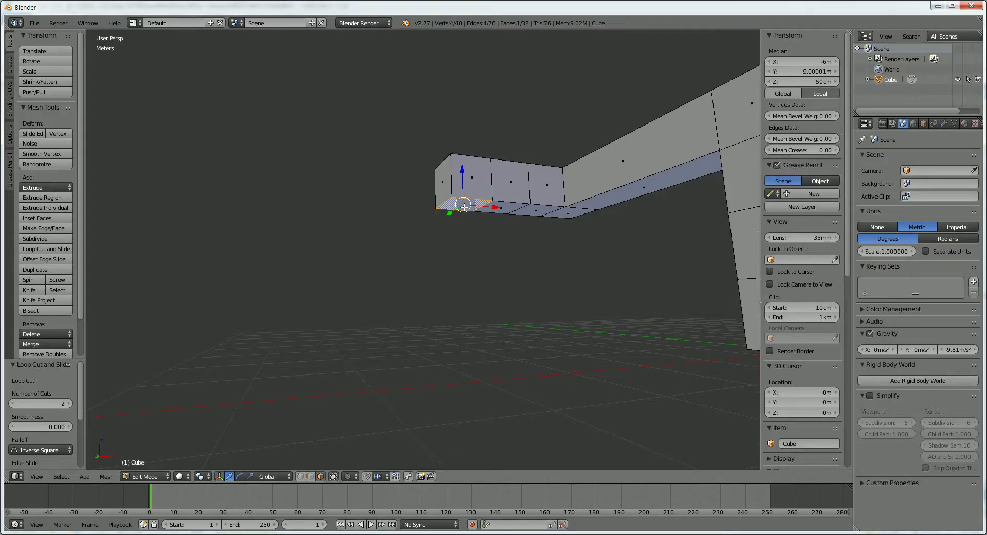
type("e")
type("1")
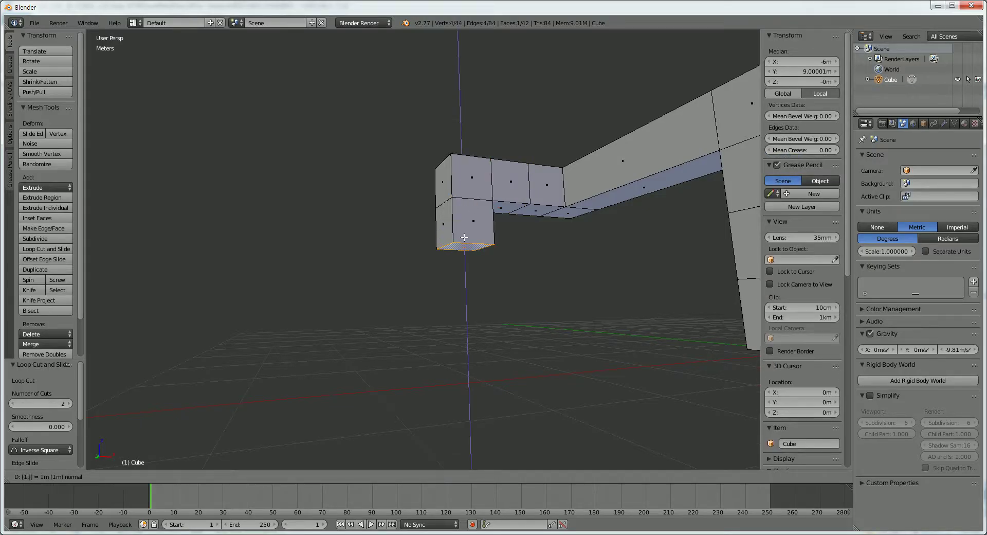
type("5")
key("Return")
Loop-cut the leg and raise the new edge loop 0.25 m along Z.
middle_click_drag(464, 237, 477, 256)
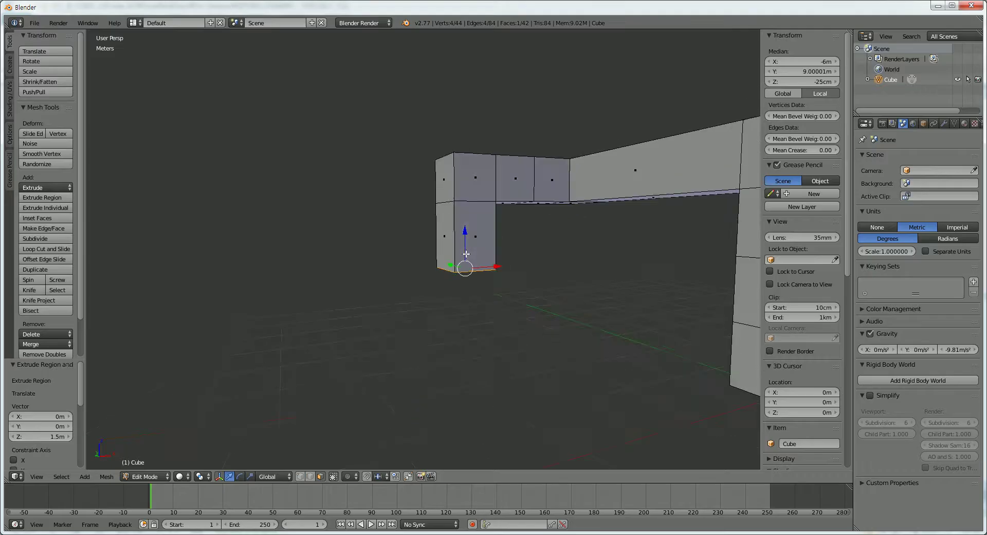
key("ctrl+r")
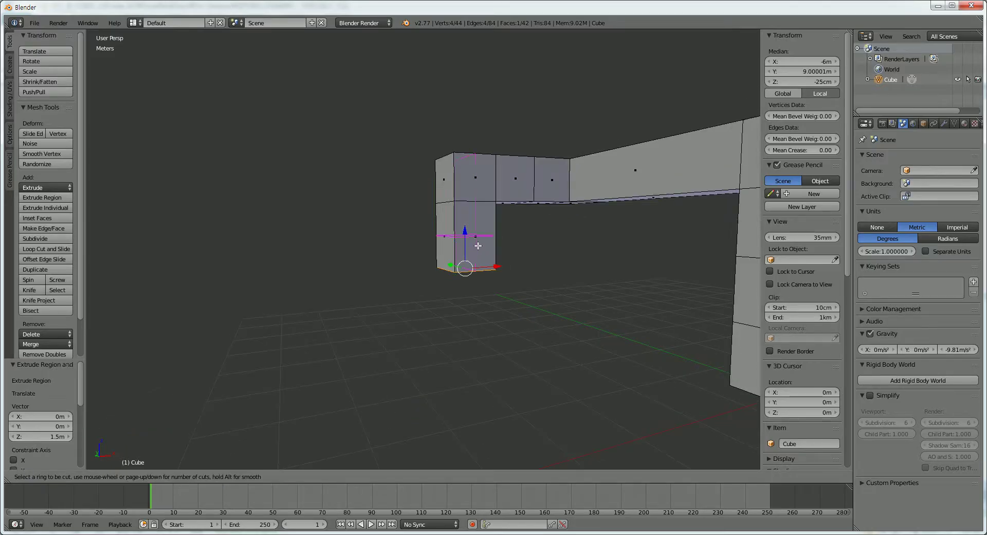
left_click(479, 245)
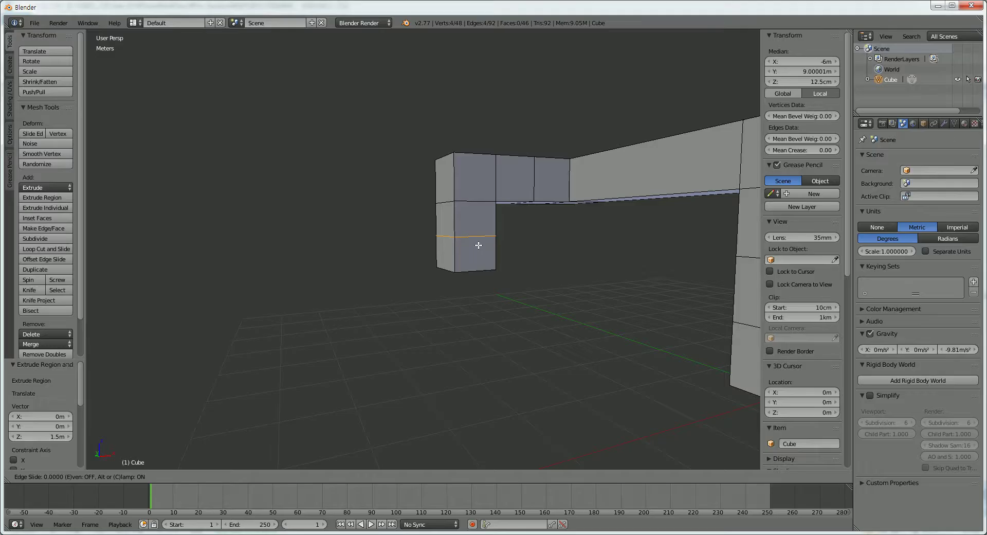
key("g")
left_click(479, 245)
key("g")
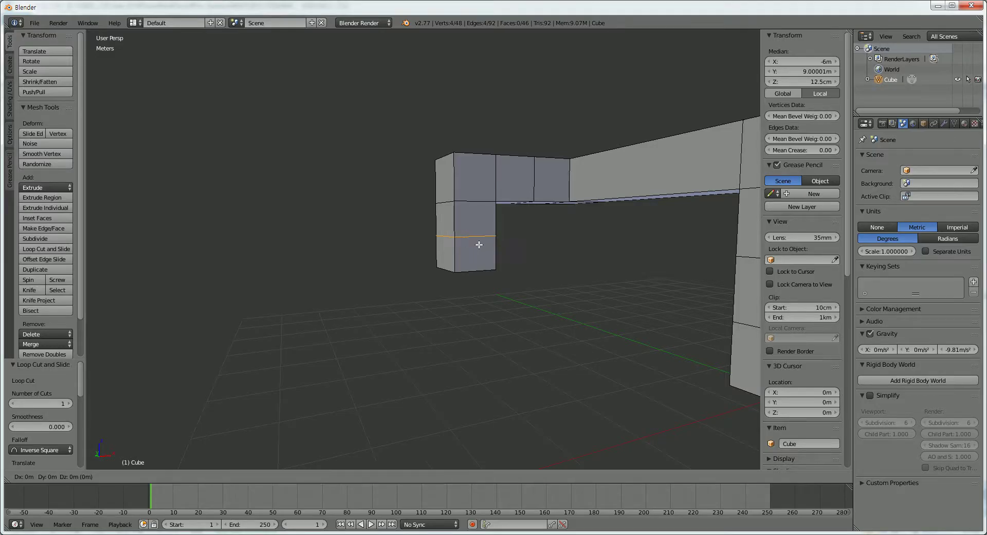
key("z")
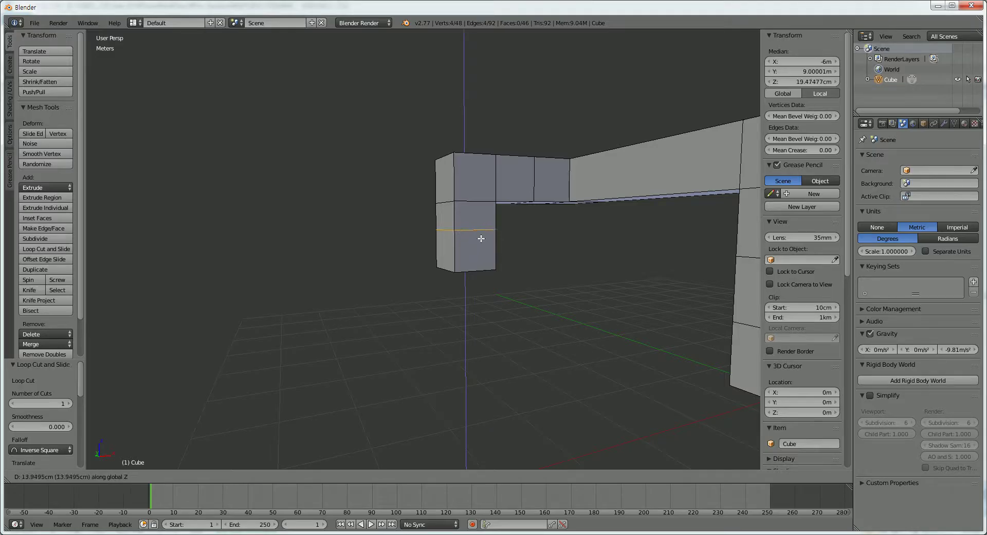
type("0.25")
key("Return")
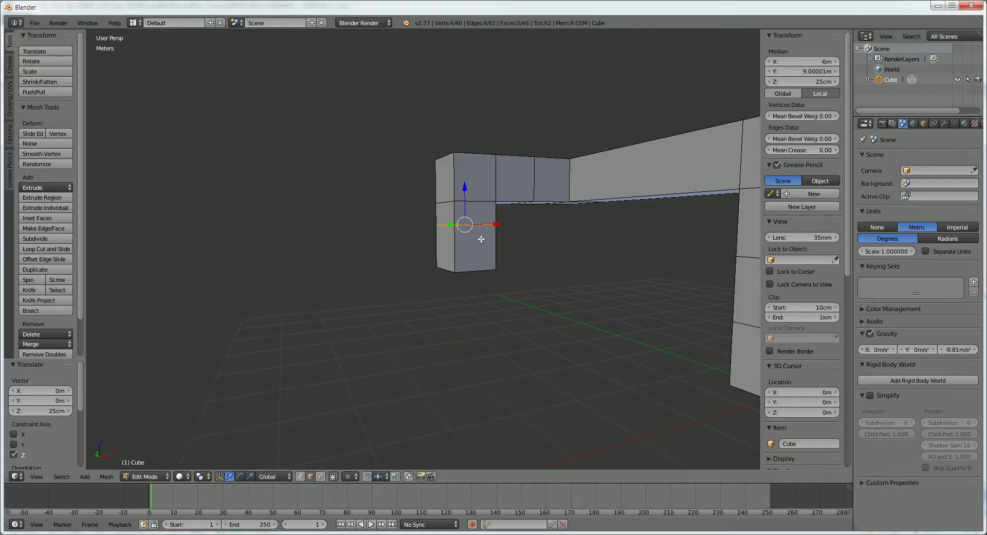
Orbit and zoom out to view the whole frame.
middle_click_drag(481, 239, 482, 254)
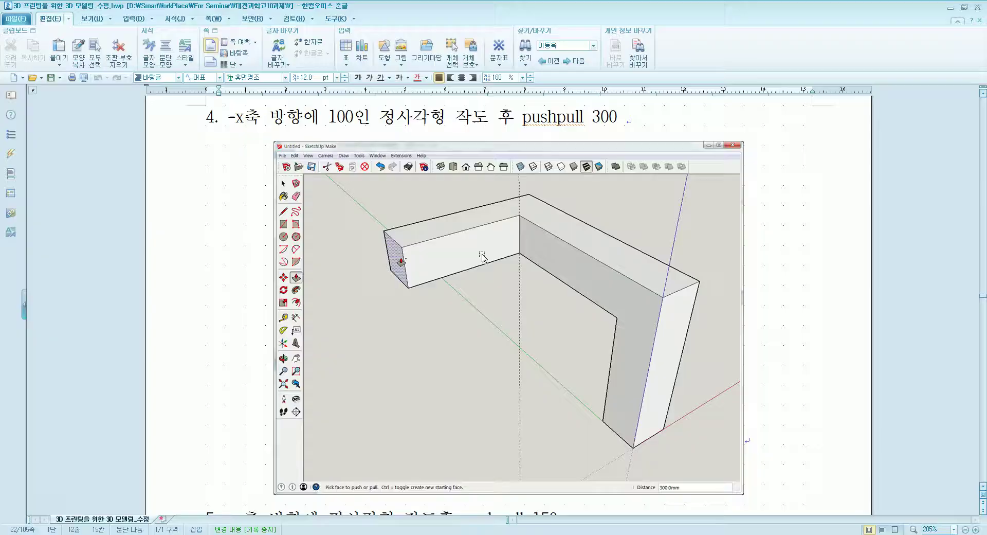
scroll(509, 304, "down", 3)
scroll(509, 304, "down", 3)
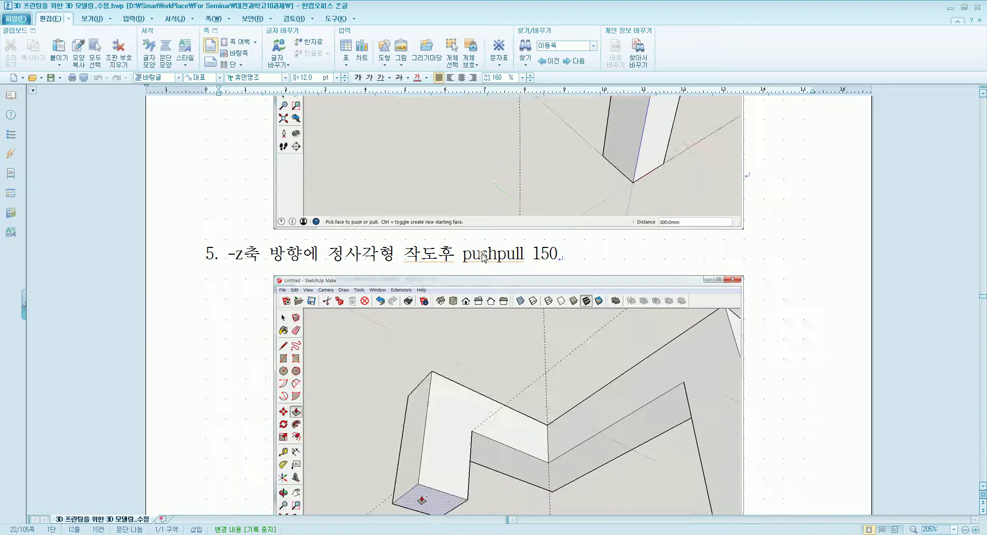
scroll(509, 304, "down", 3)
scroll(482, 257, "down", 3)
scroll(482, 257, "down", 3)
scroll(483, 271, "down", 1)
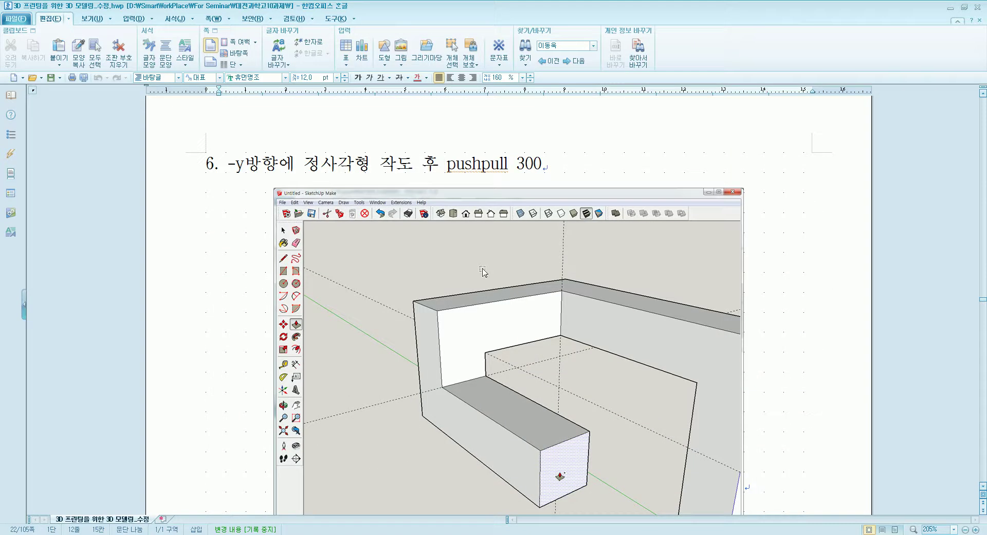
key("alt+Tab")
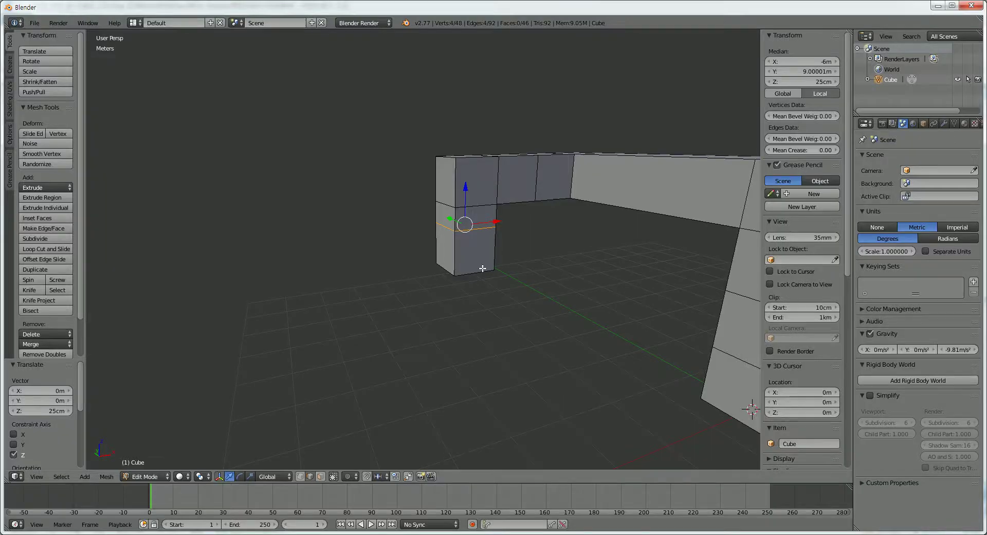
Extrude the leg's front bottom face 3 m into a new arm.
left_click(321, 476)
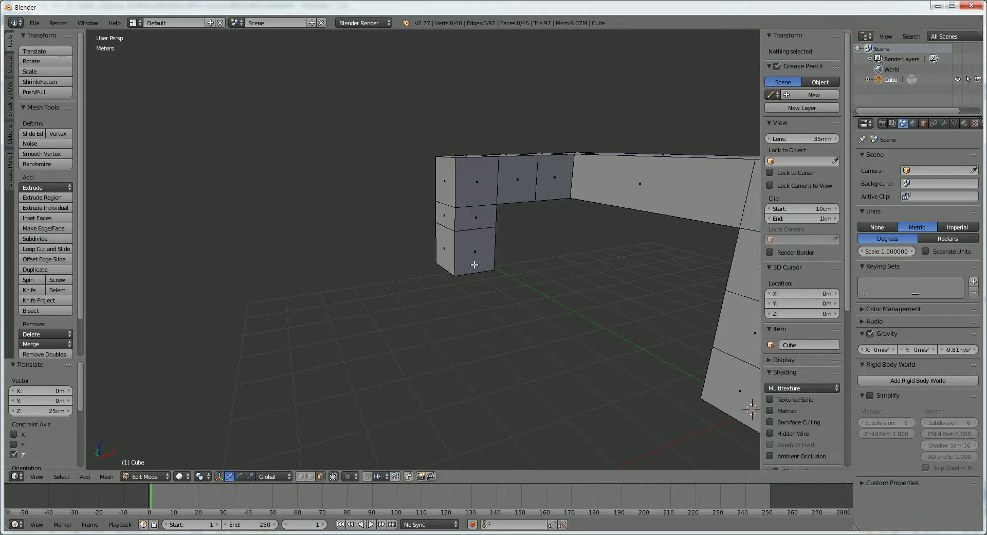
right_click(476, 253)
key("e")
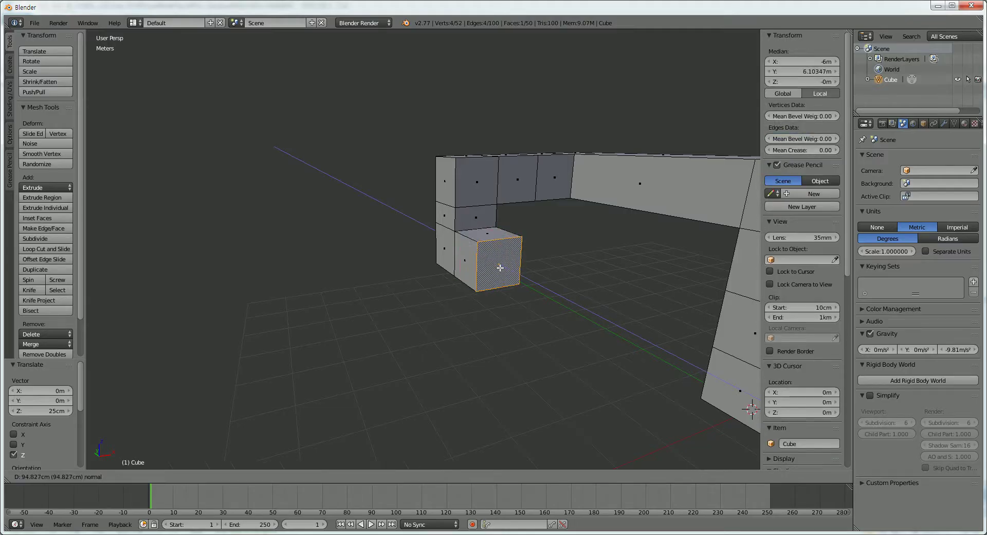
key("3")
key("Return")
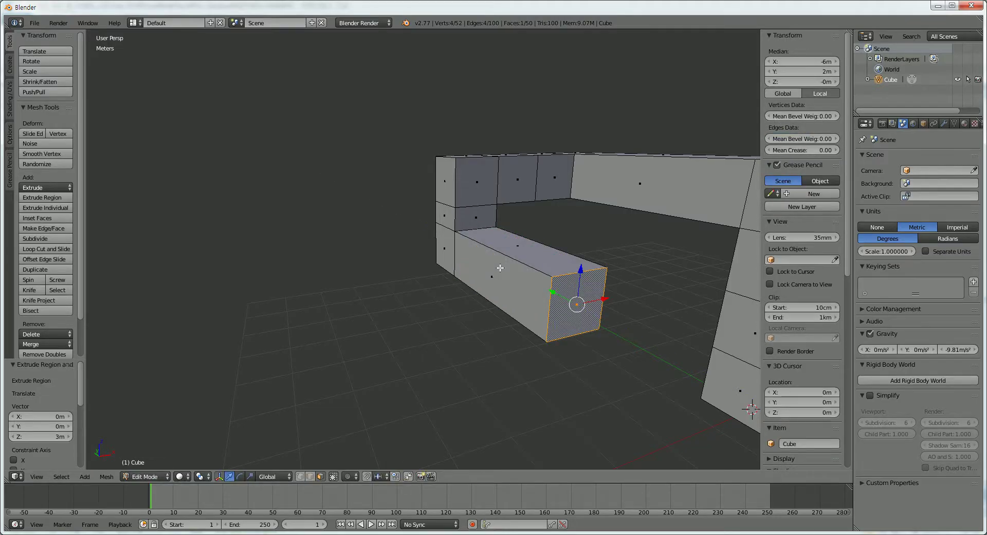
Split the new arm with two evenly spaced loop cuts.
key("ctrl+r")
scroll(501, 267, "up", 1)
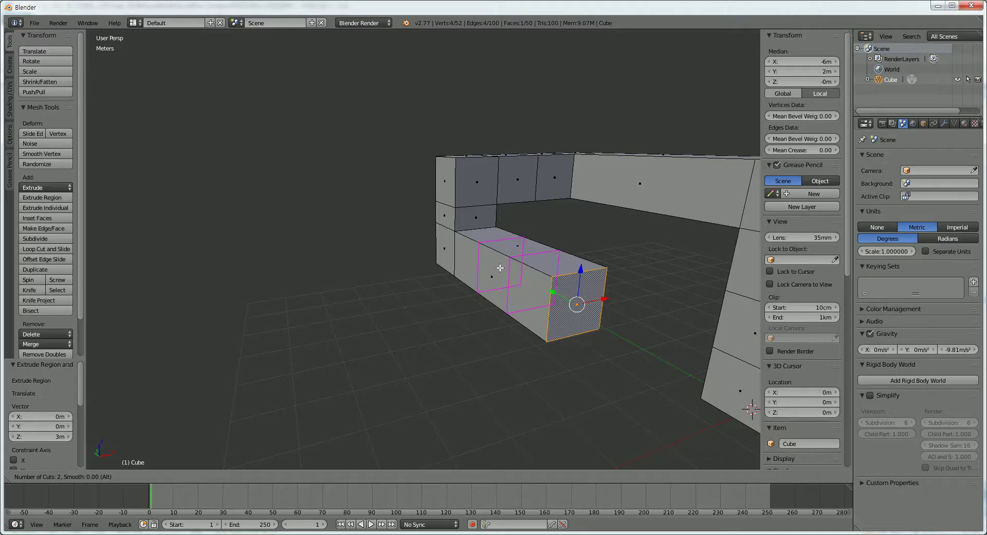
left_click(500, 267)
right_click(501, 267)
scroll(556, 312, "down", 3)
scroll(557, 311, "down", 1)
middle_click_drag(557, 312, 492, 333)
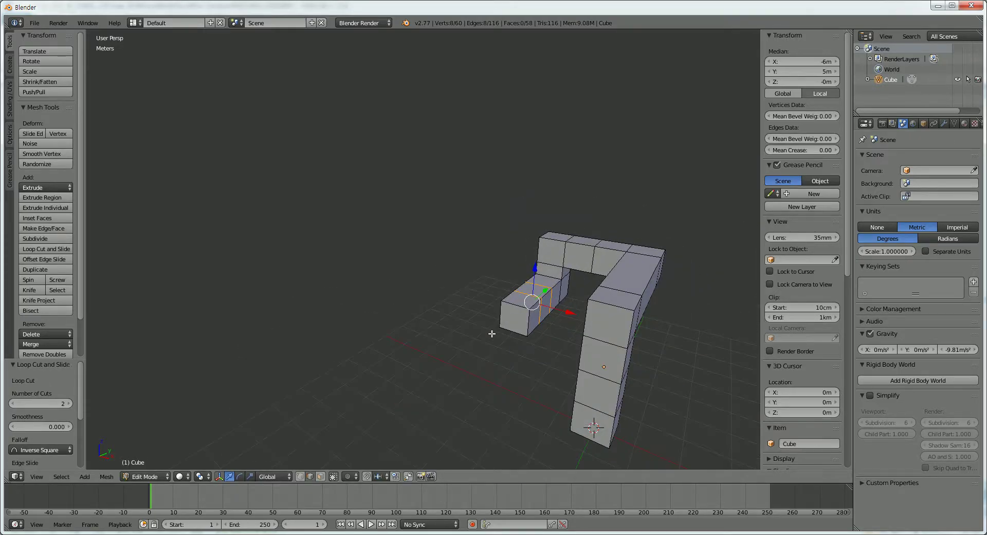
Scroll the tutorial document to the next modelling step.
key("alt+Tab")
scroll(492, 334, "down", 5)
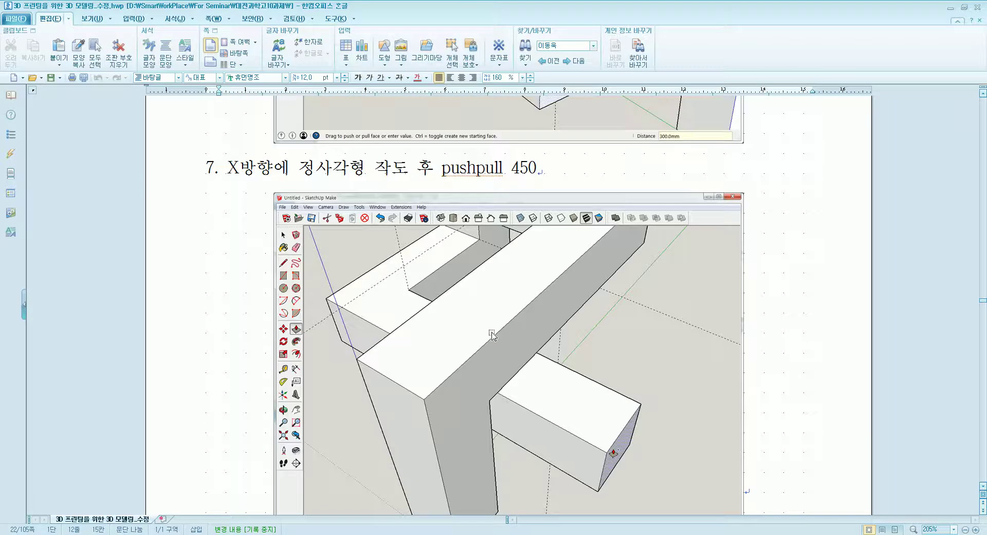
scroll(492, 334, "down", 1)
key("alt+Tab")
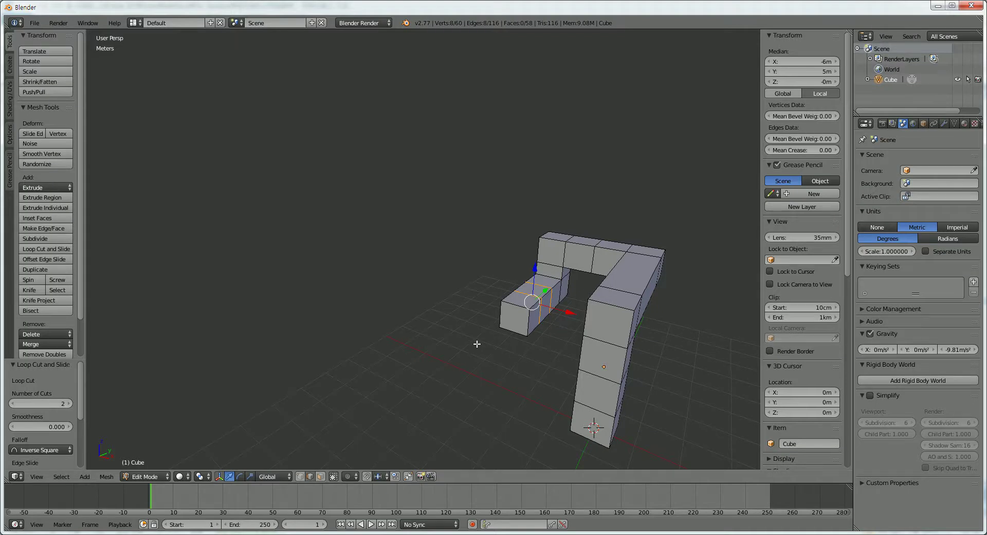
Extrude the side face of the end cube 4 m into a new arm.
left_click(320, 476)
left_click(534, 325)
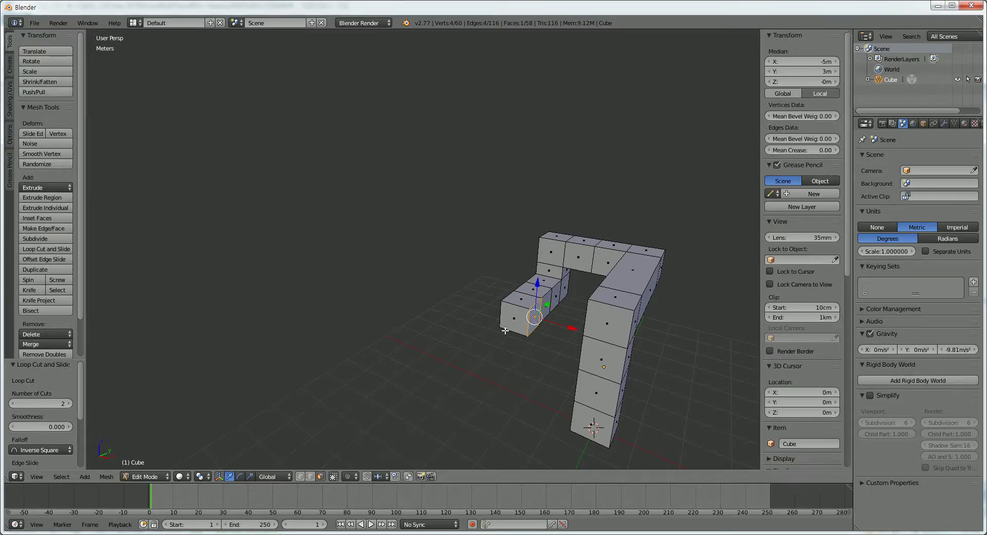
middle_click_drag(535, 325, 489, 333)
key("e")
key("4")
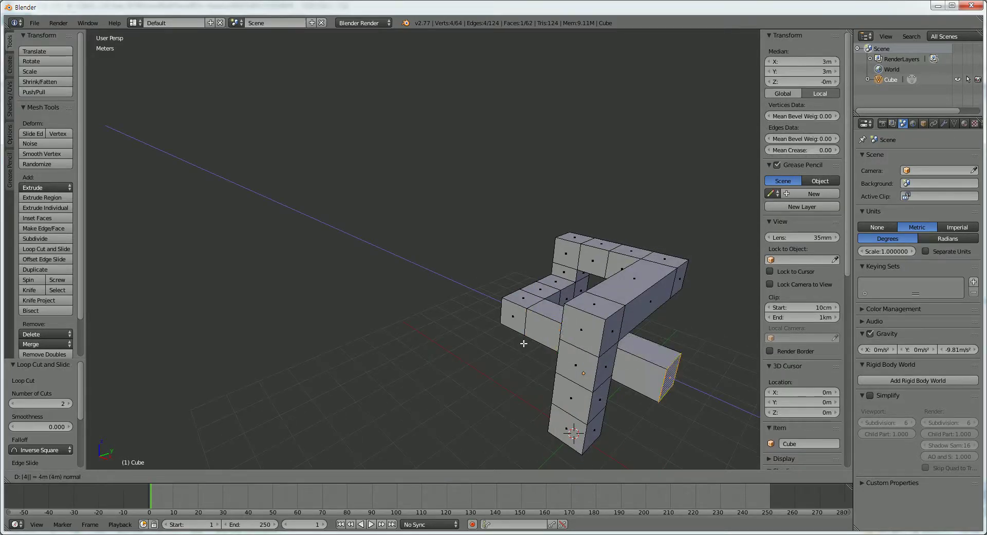
key("Return")
scroll(523, 343, "down", 2)
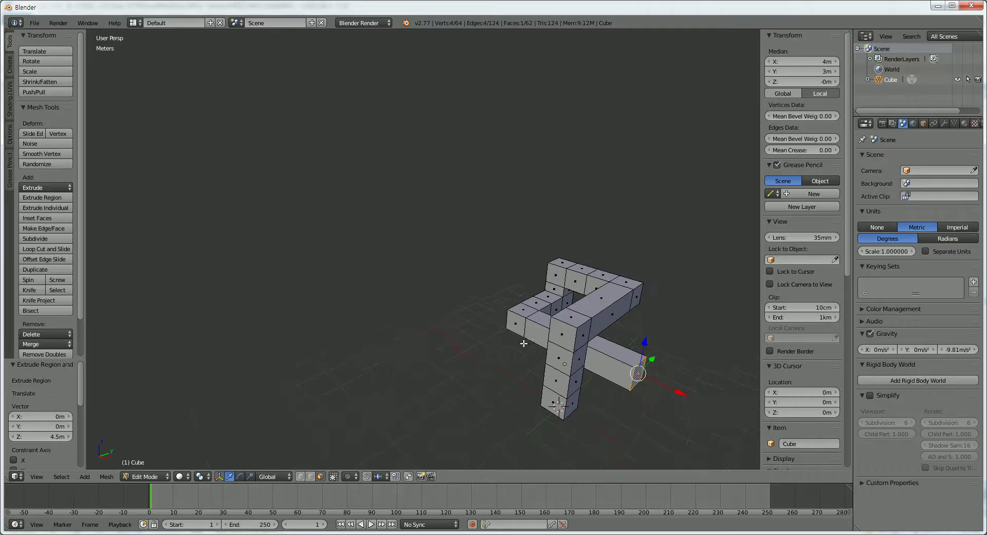
Add an edge loop across the new arm and move it 1.25 m along X.
key("ctrl+r")
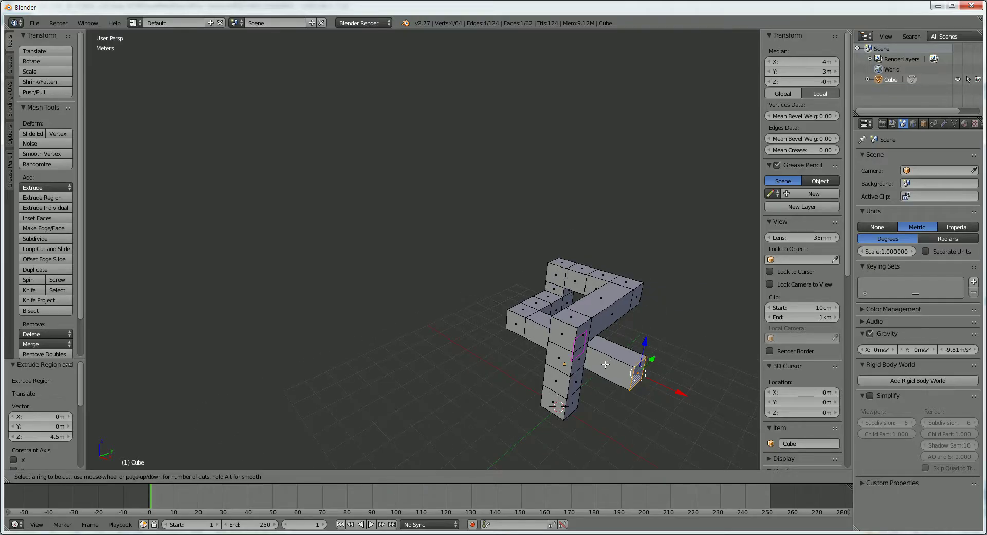
left_click(605, 362)
right_click(606, 364)
mouse_move(606, 364)
middle_mouse_down()
mouse_move(638, 335)
mouse_move(613, 368)
middle_mouse_up()
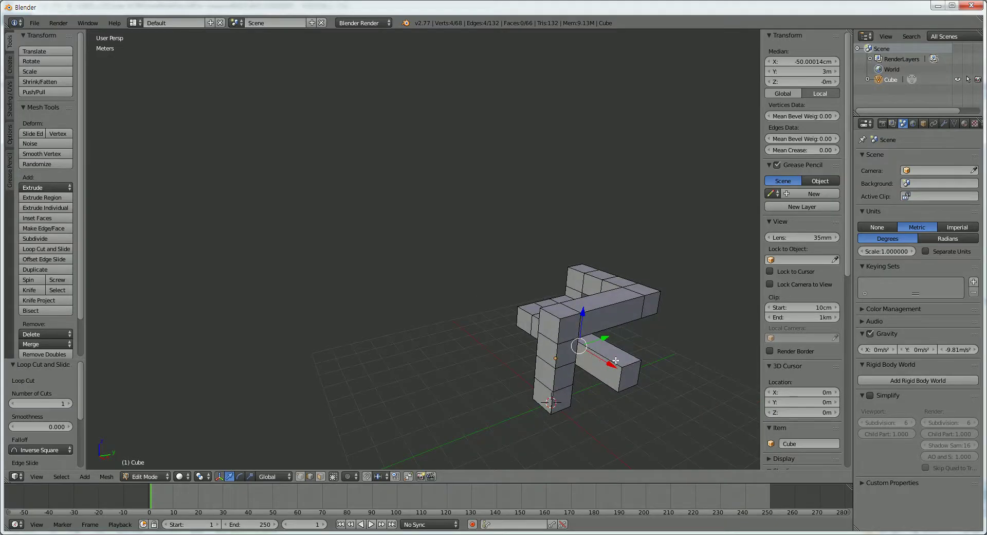
key("g")
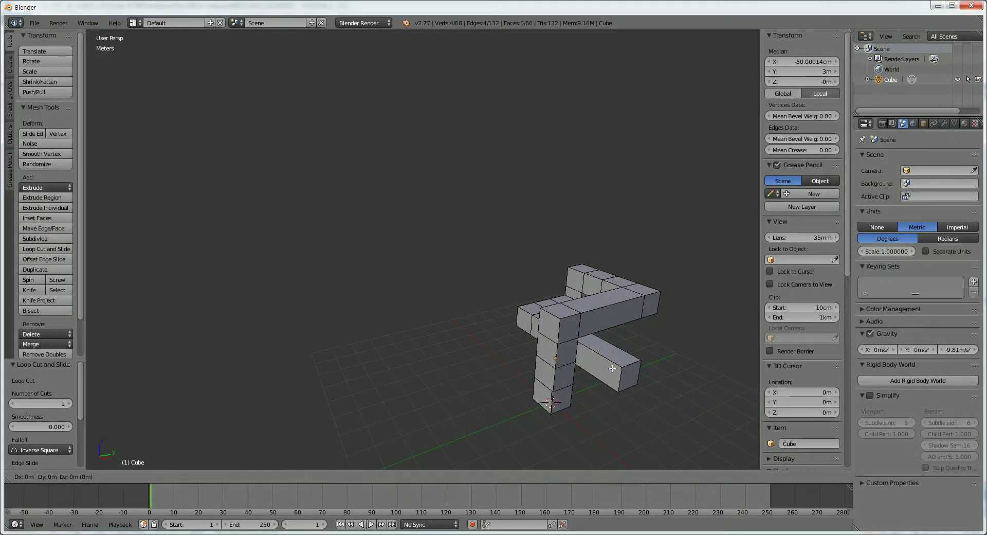
type("x")
type("1.25")
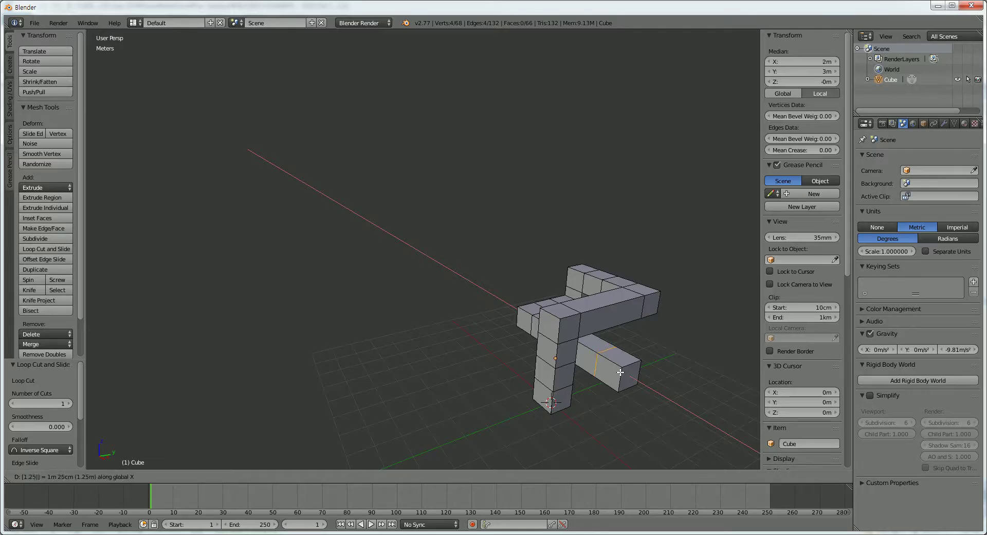
key("Return")
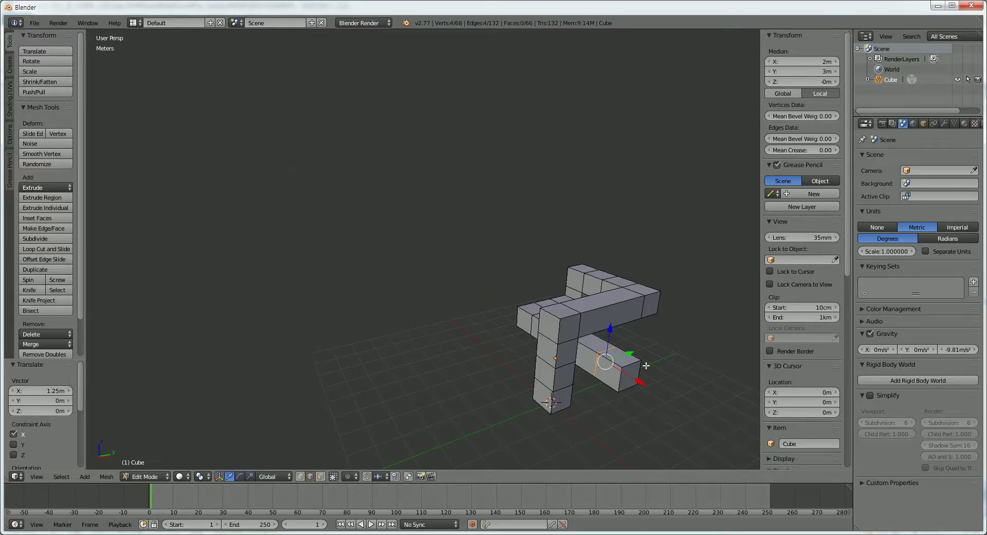
Scroll the tutorial document to step 8.
key("alt+Tab")
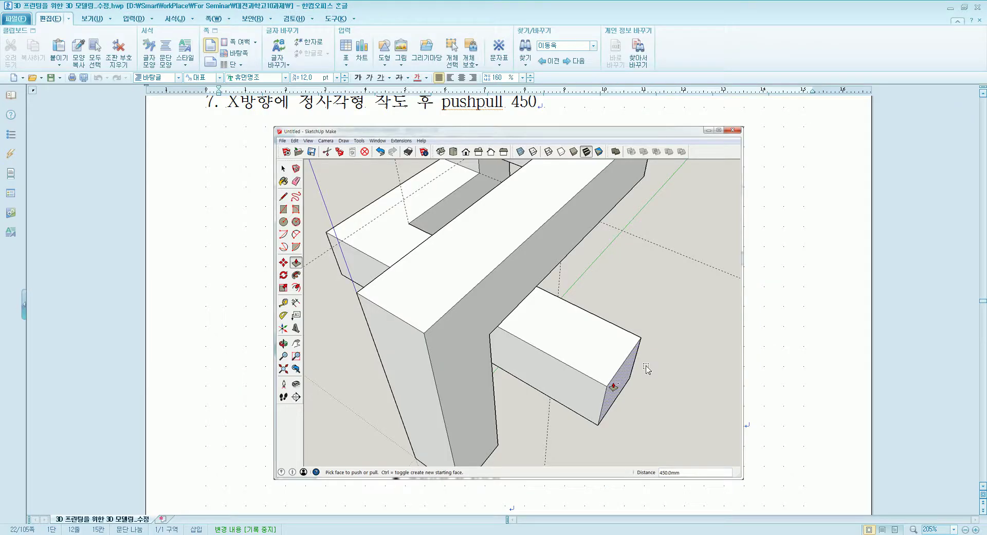
scroll(647, 369, "down", 4)
scroll(647, 369, "down", 2)
scroll(647, 368, "down", 2)
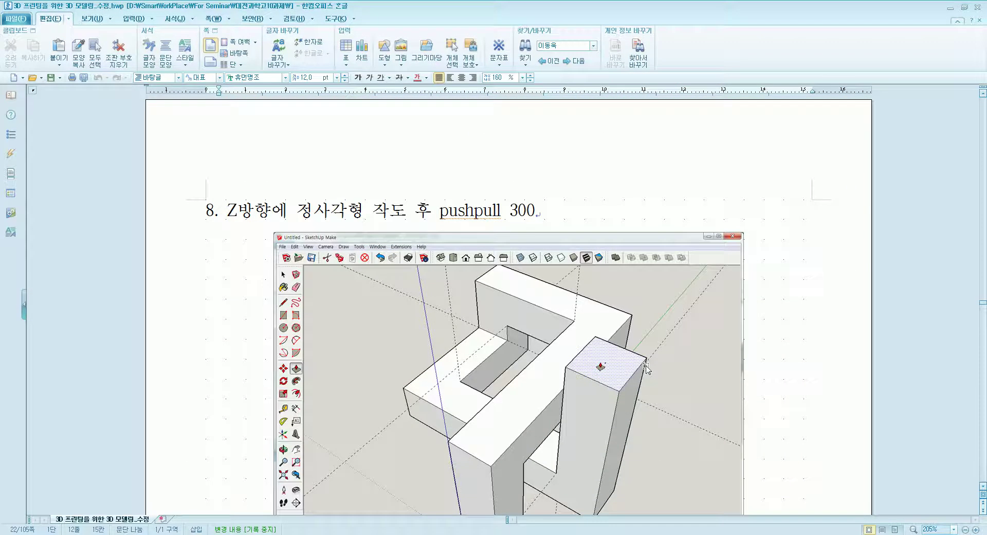
key("alt+Tab")
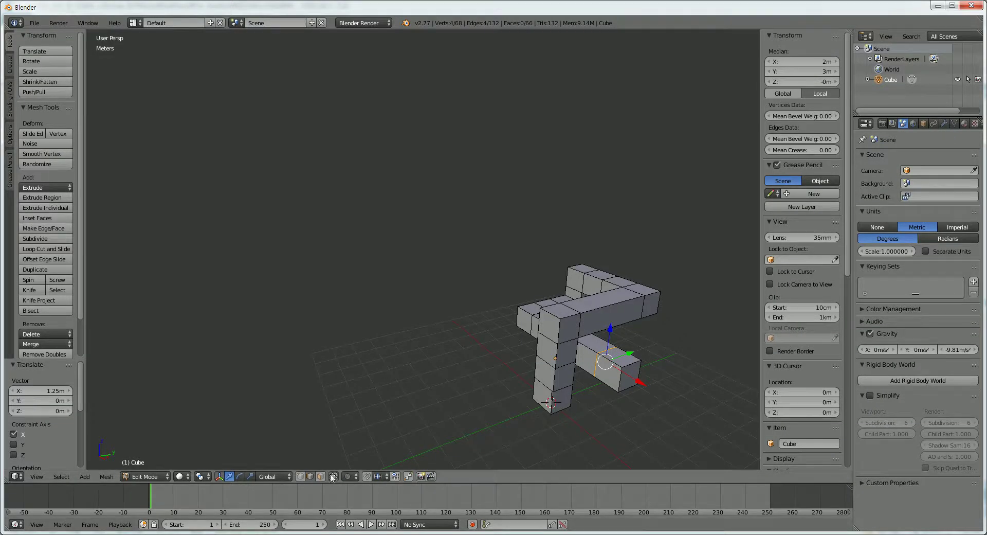
Extrude the arm's end face 3 m upward into a column.
left_click(320, 476)
left_click(619, 356)
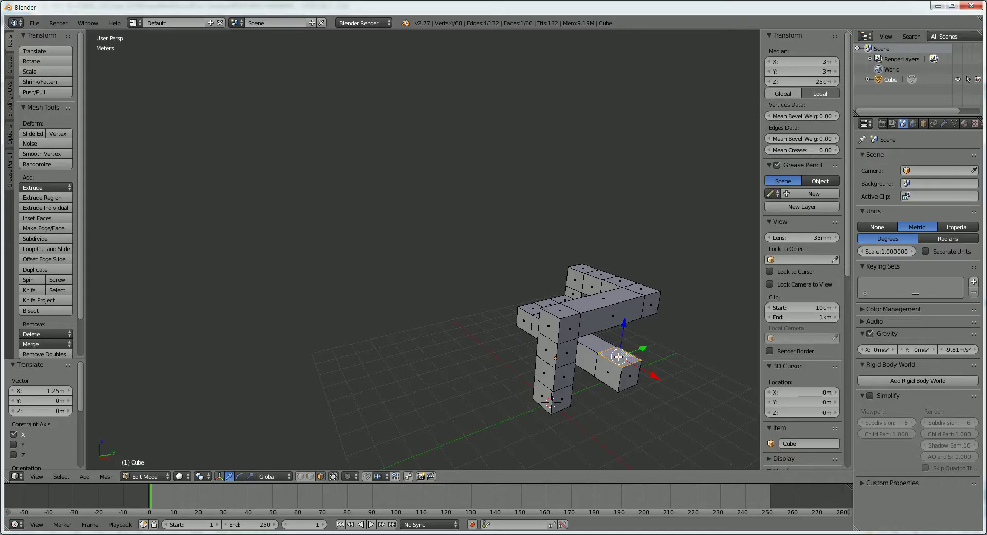
key("e")
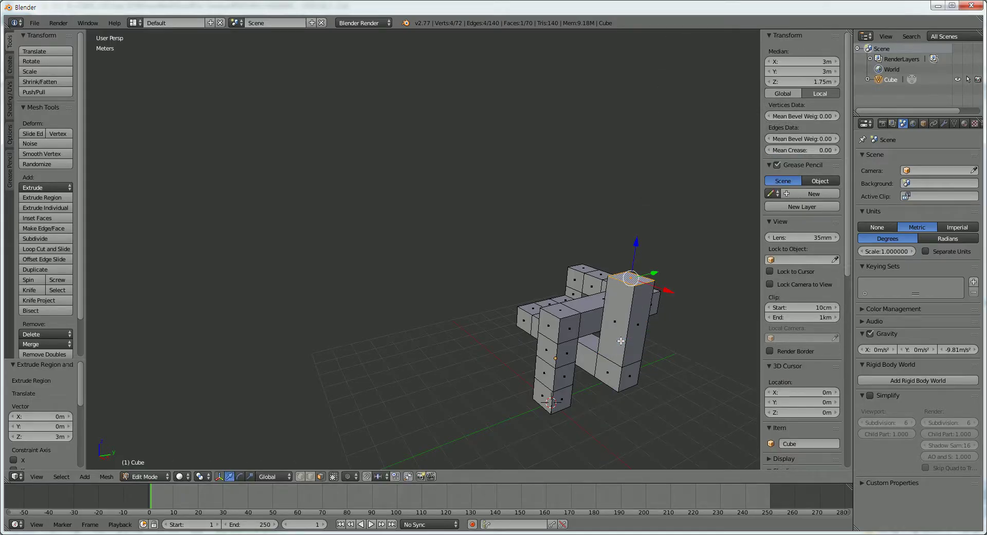
middle_click_drag(621, 341, 519, 318)
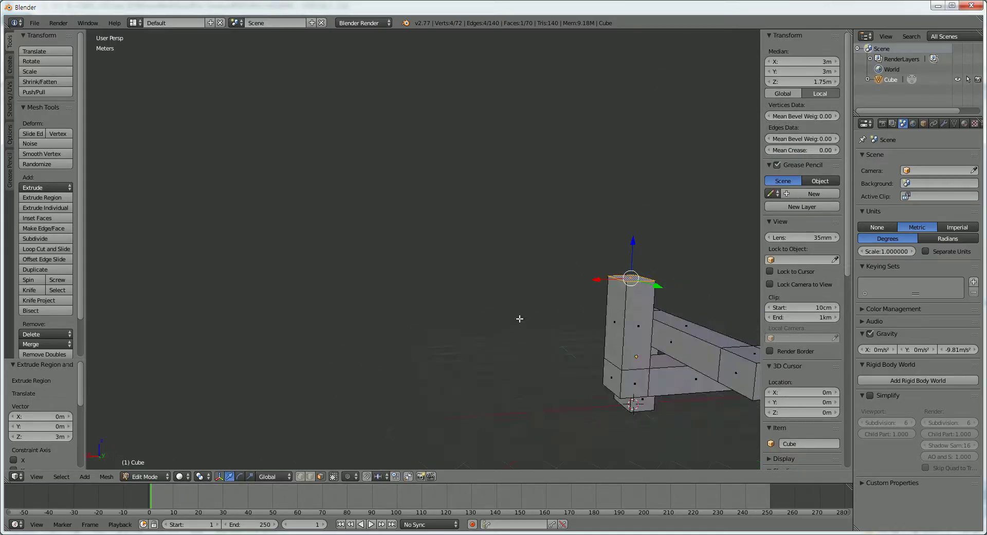
Split the column with two evenly spaced loop cuts.
key("ctrl+r")
scroll(618, 331, "up", 1)
left_click(619, 331)
right_click(591, 332)
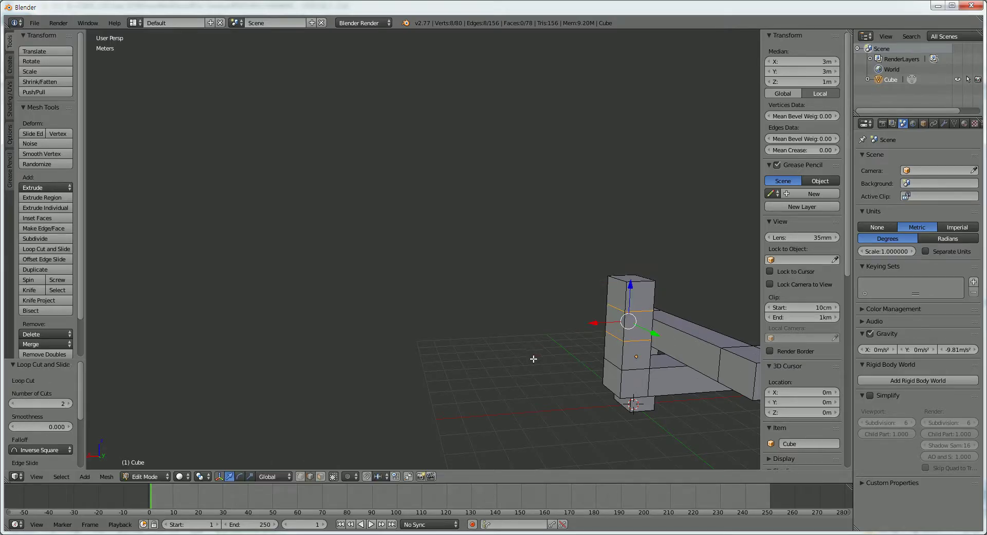
Check the Hangul tutorial reference, now on page 57.
key("alt+Tab")
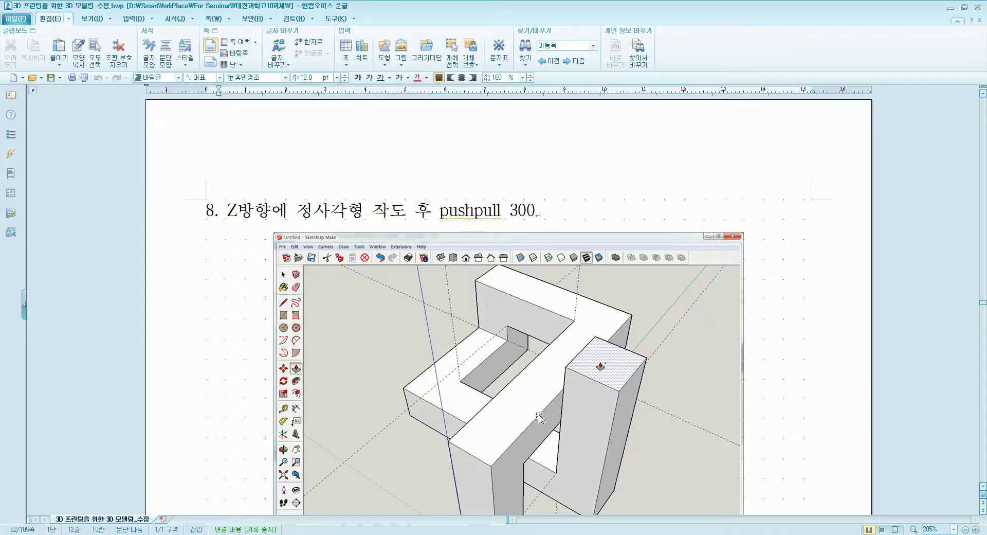
scroll(537, 414, "down", 3)
scroll(537, 414, "down", 4)
scroll(537, 414, "down", 3)
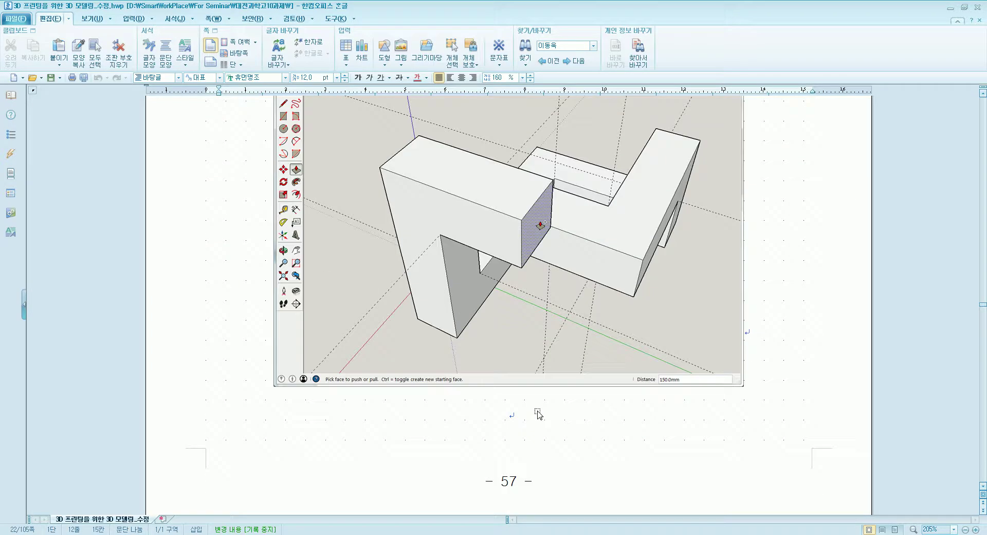
scroll(533, 412, "up", 1)
Back in Blender, select a face at the top of the new column in face mode.
key("alt+Tab")
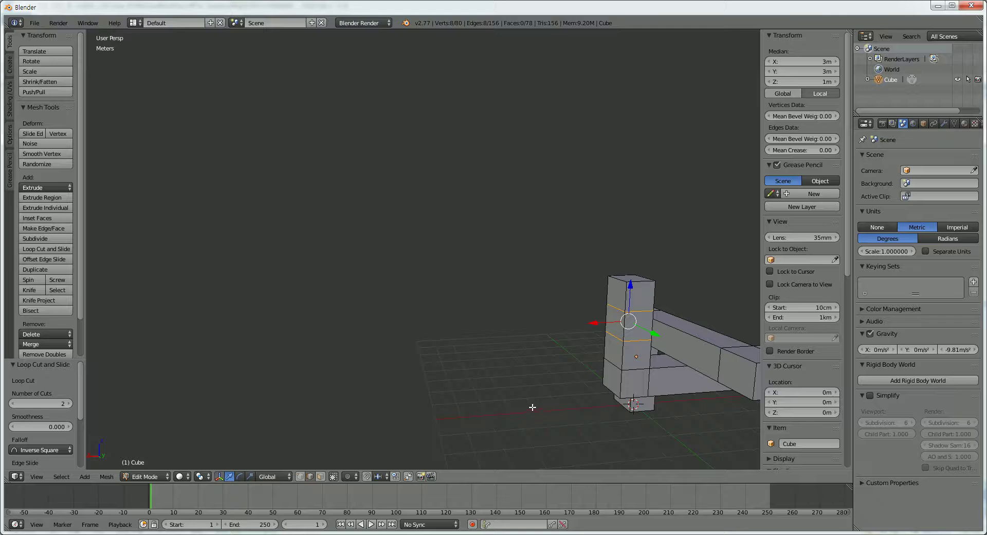
middle_click_drag(591, 362, 561, 347)
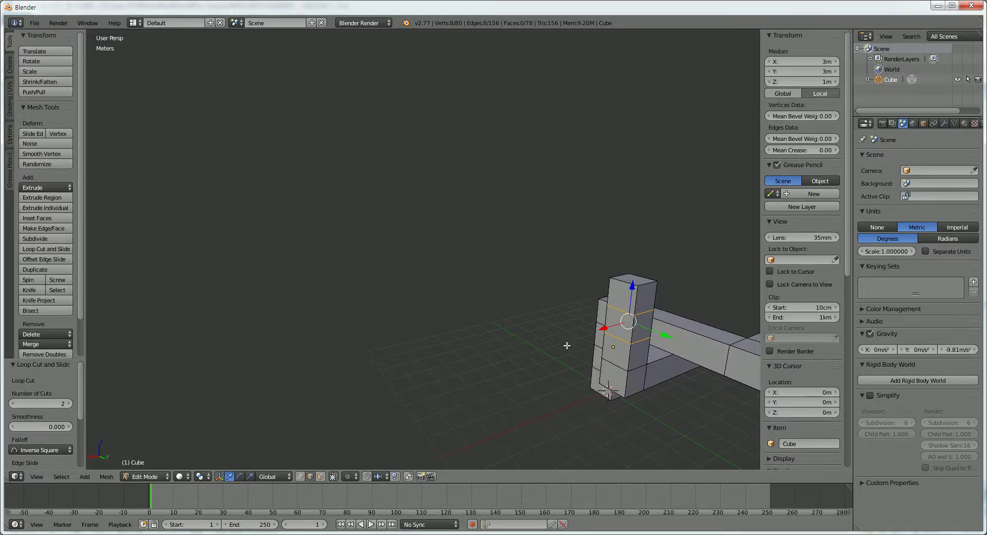
left_click(321, 476)
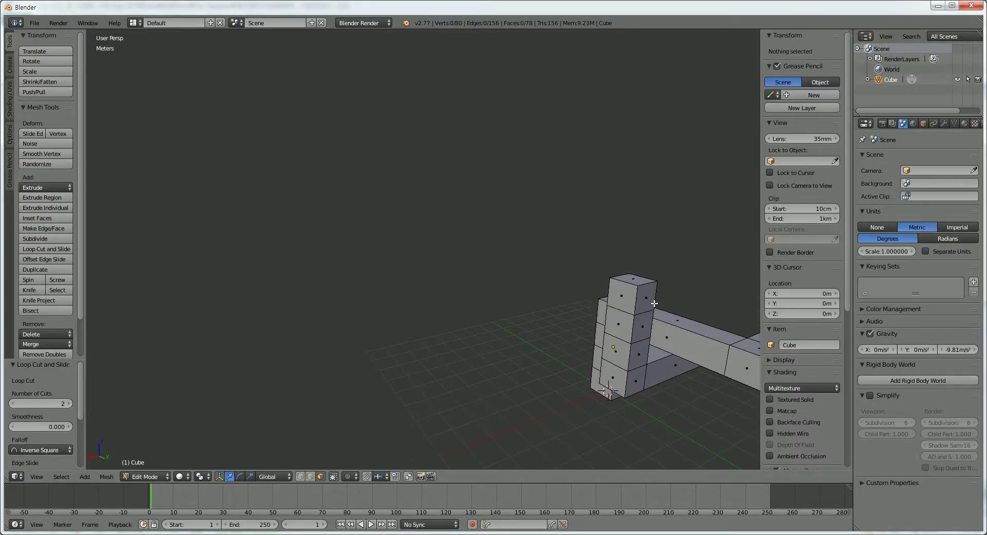
right_click(647, 299)
Extrude the selected top face 1.5 m outward.
type("e")
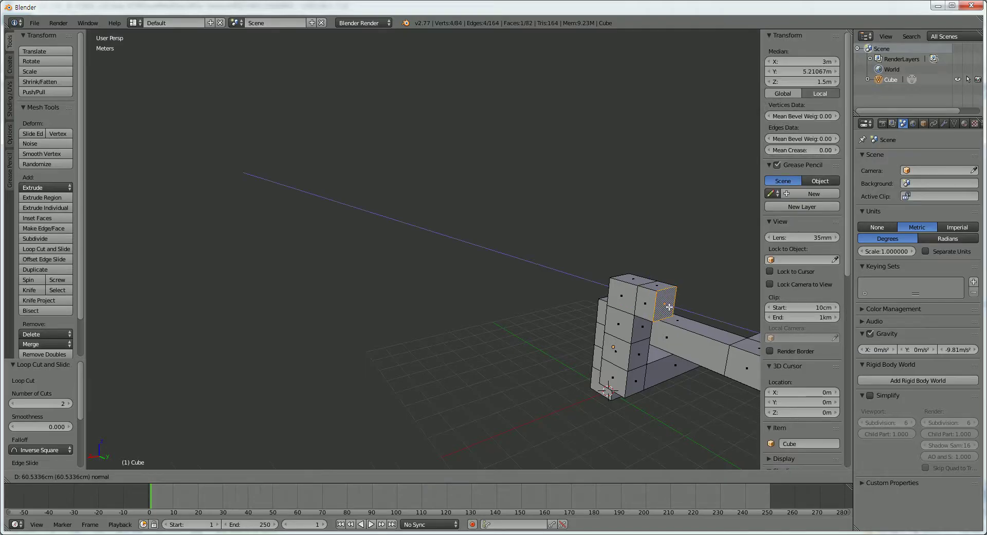
type("1.5")
key("Return")
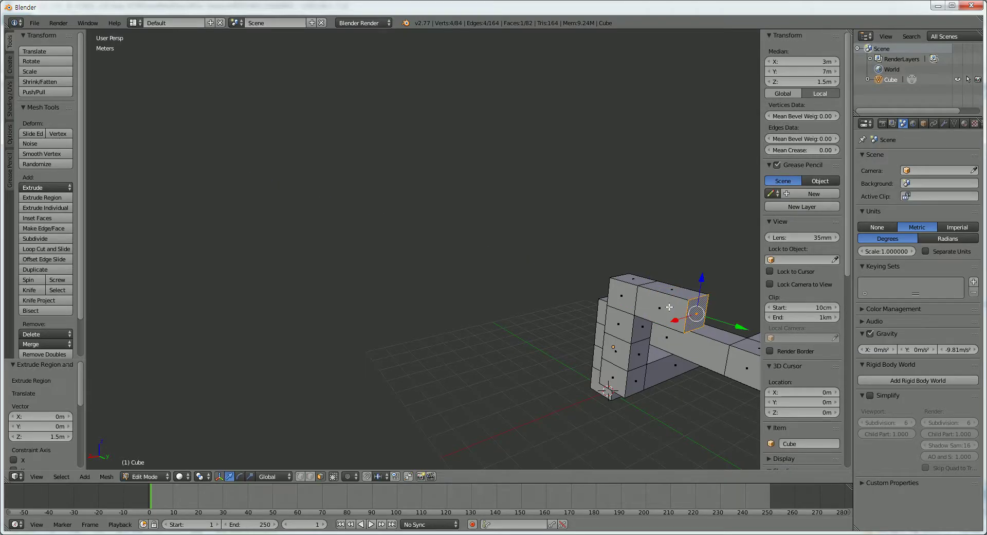
mouse_move(669, 307)
middle_mouse_down()
mouse_move(597, 280)
mouse_move(450, 268)
mouse_move(469, 284)
middle_mouse_up()
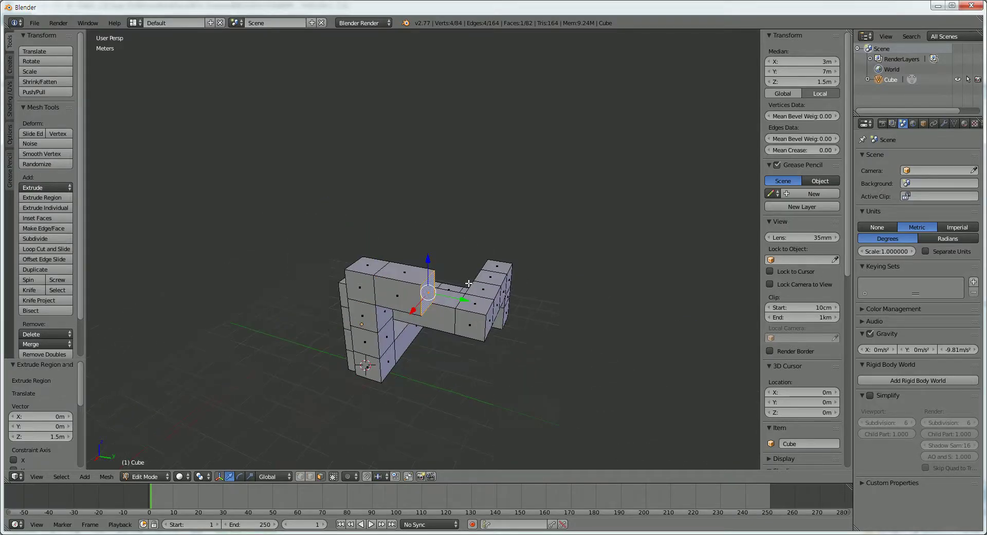
Add a centred edge loop to the new section and move it -0.25 m along Y.
key("ctrl+r")
left_click(395, 282)
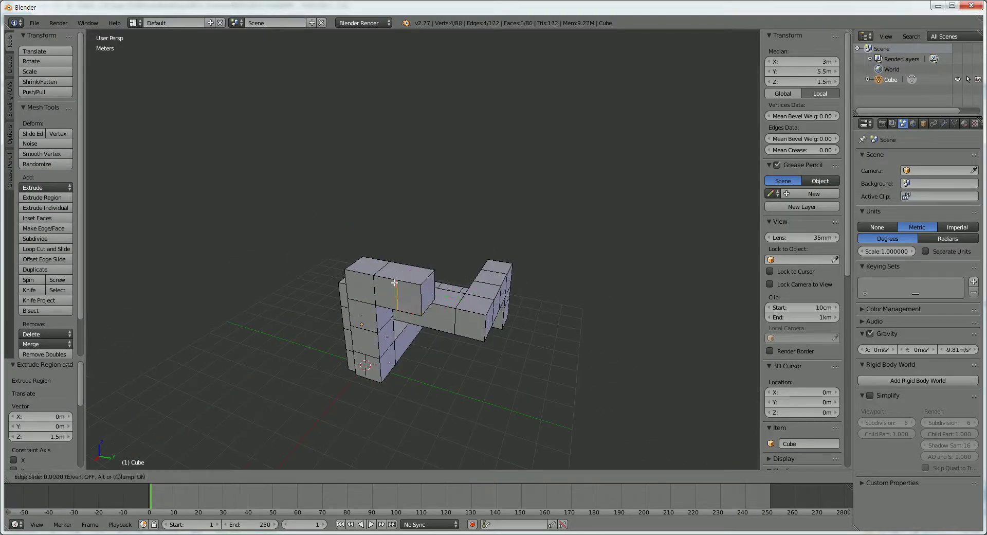
left_click(394, 282)
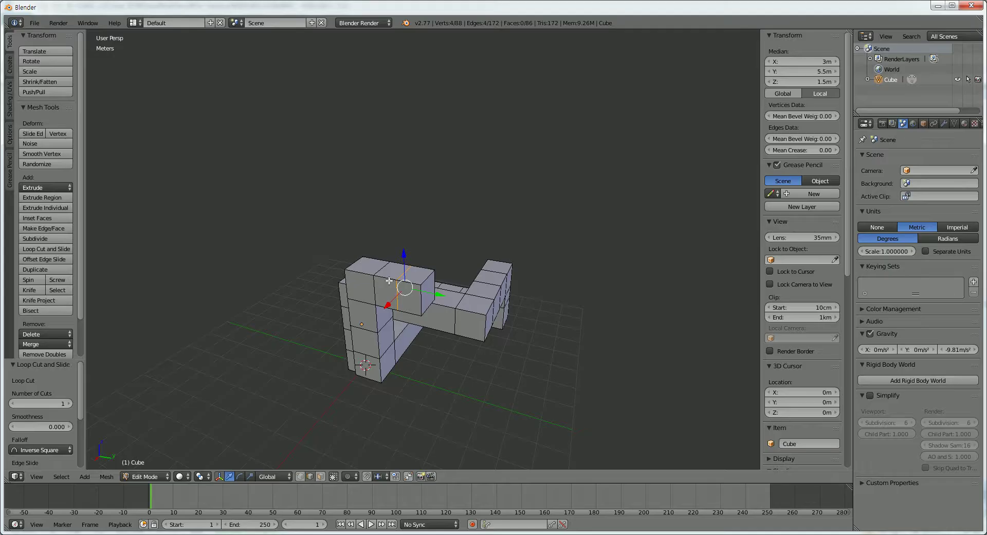
key("g")
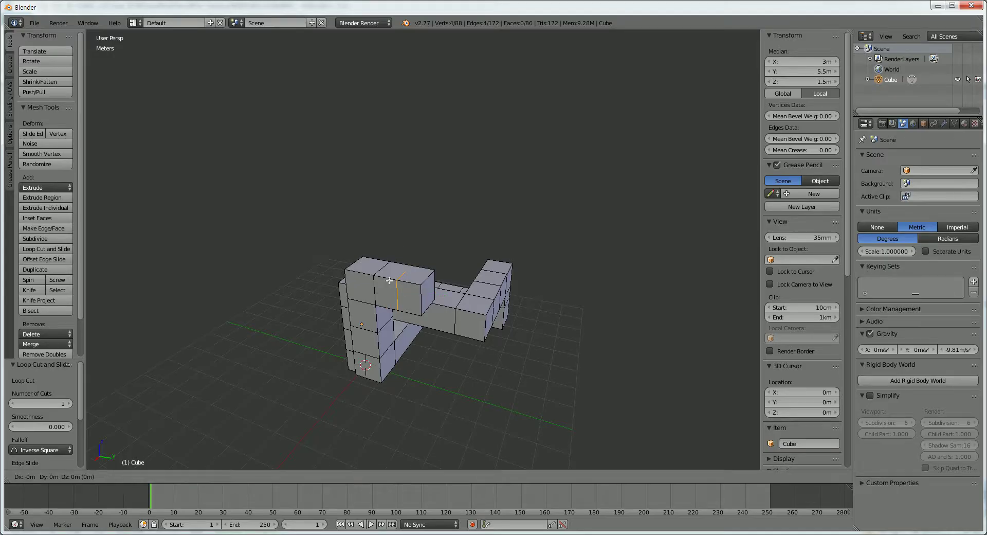
key("y")
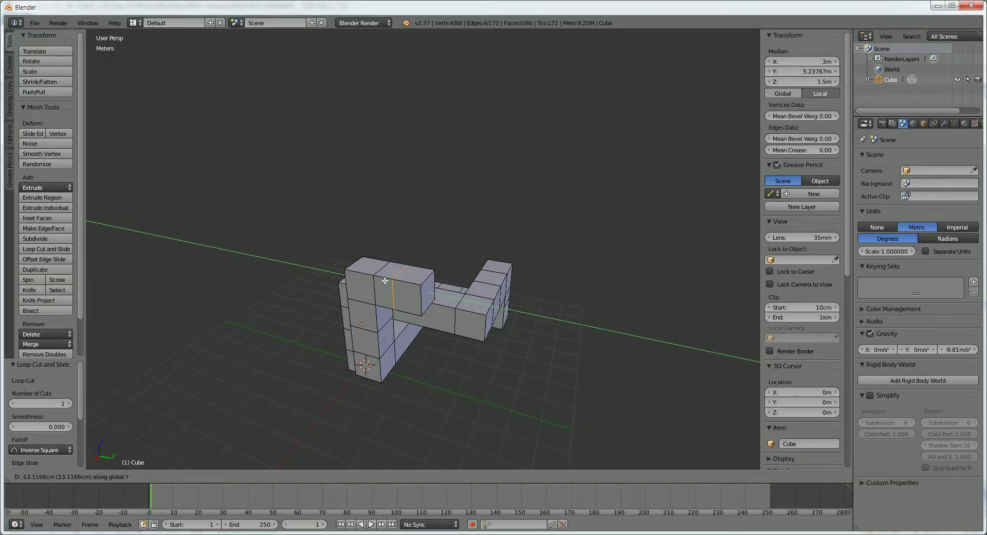
type("-0.25")
key("Return")
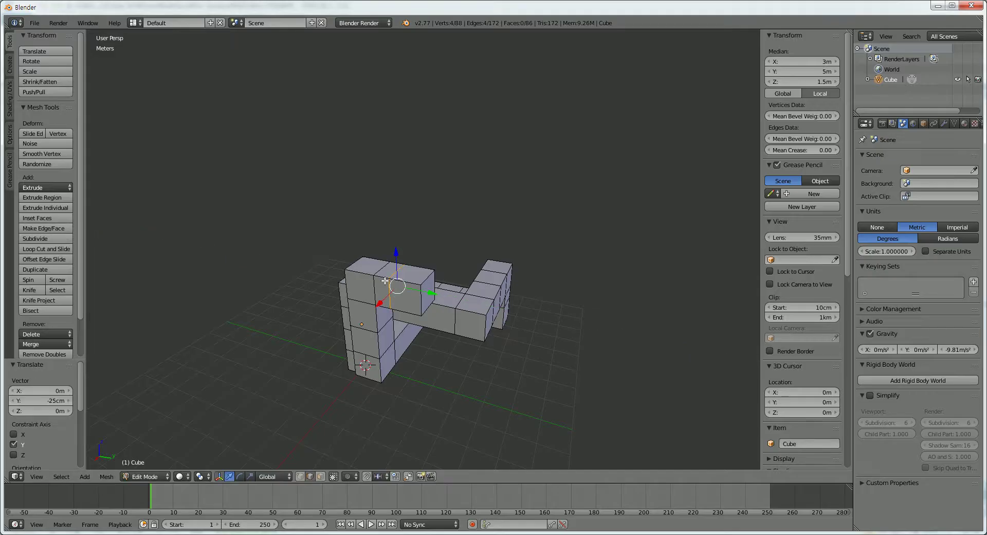
middle_click_drag(419, 292, 324, 300)
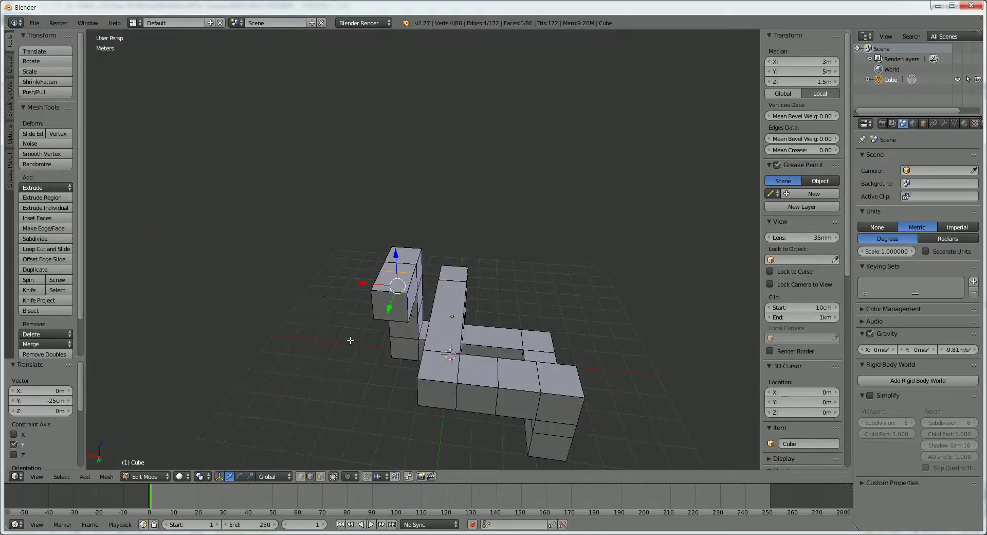
scroll(509, 309, "down", 10)
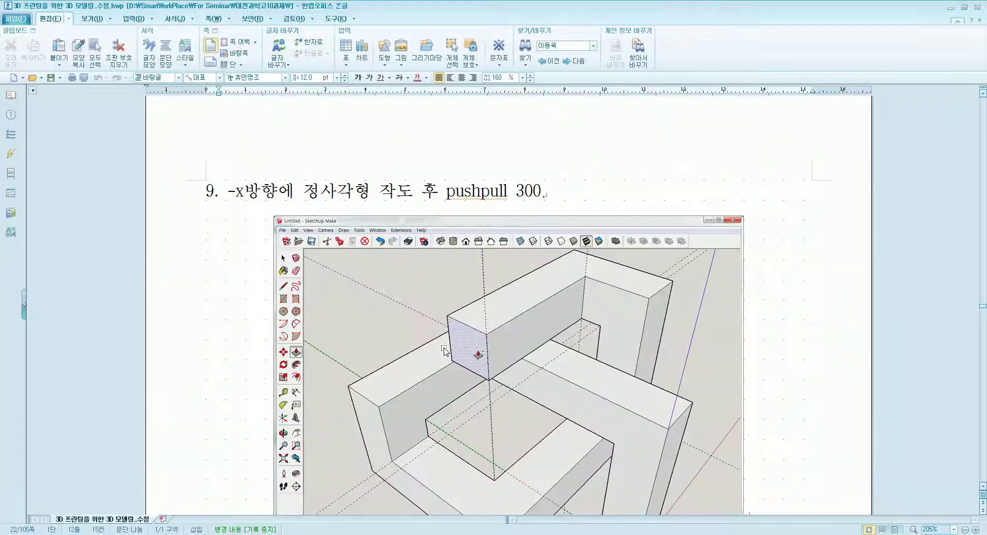
scroll(445, 351, "down", 3)
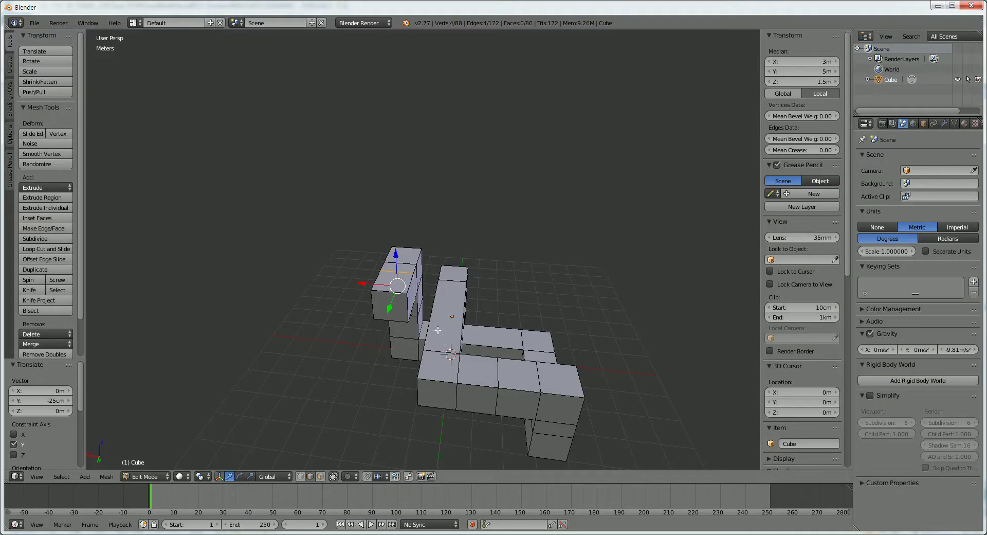
Extrude the top cube's side face 3 m into a horizontal bar.
left_click(320, 476)
right_click(405, 294)
type("e")
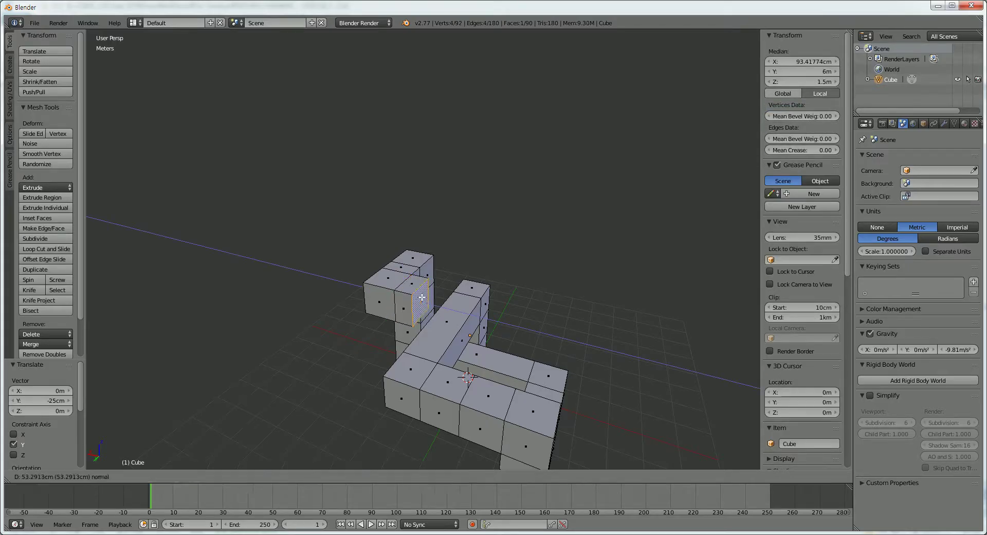
type("3")
key("Return")
middle_click_drag(423, 297, 424, 299)
Divide the new bar with two evenly spaced edge loops.
key("ctrl+r")
scroll(424, 298, "up", 1)
left_click(424, 299)
right_click(423, 299)
mouse_move(424, 298)
middle_mouse_down()
mouse_move(428, 310)
mouse_move(390, 315)
mouse_move(395, 326)
middle_mouse_up()
scroll(391, 315, "down", 4)
scroll(395, 326, "up", 2)
scroll(395, 323, "up", 2)
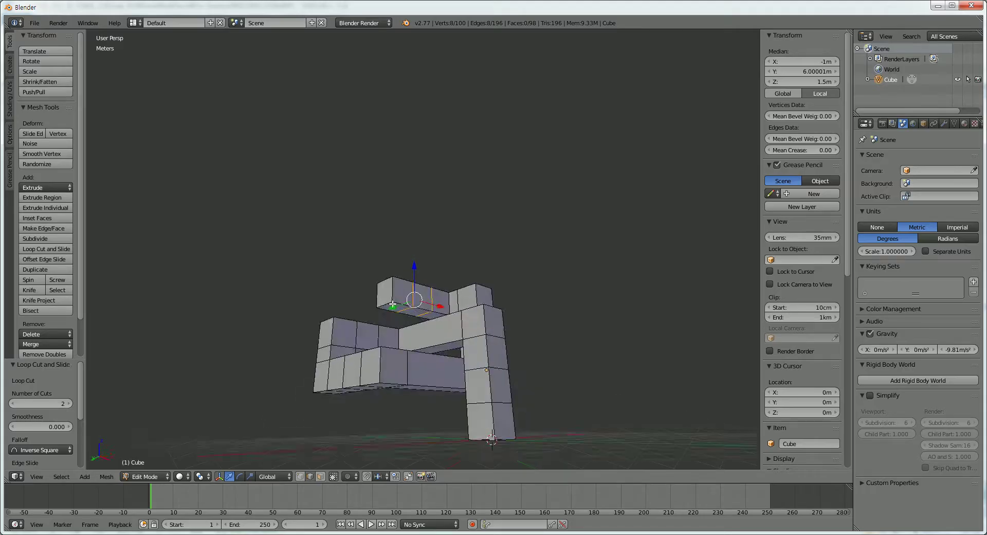
scroll(393, 303, "up", 3)
left_click(322, 476)
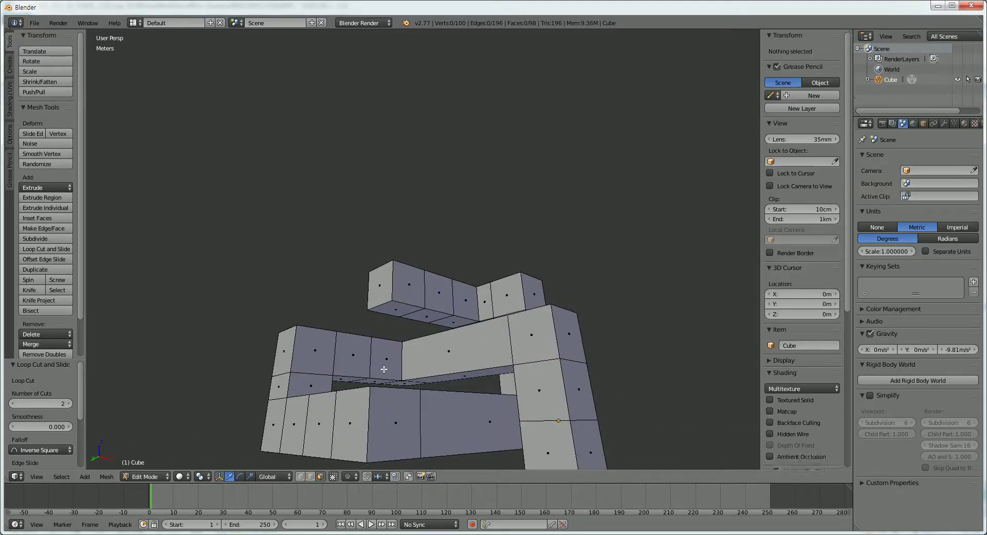
Extrude the underside face at the bar's end 4.5 m down into a leg.
right_click(393, 311)
type("e")
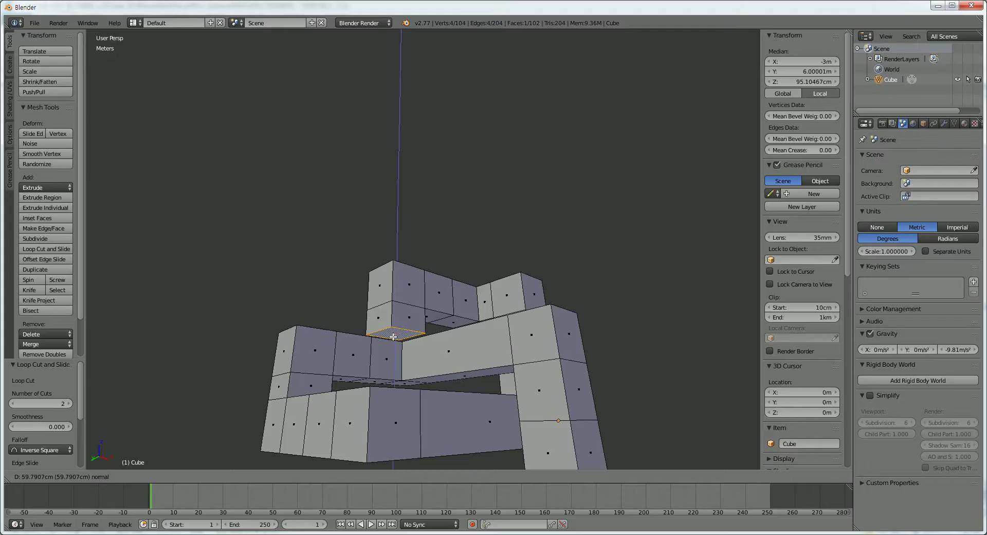
type("4.5")
key("Return")
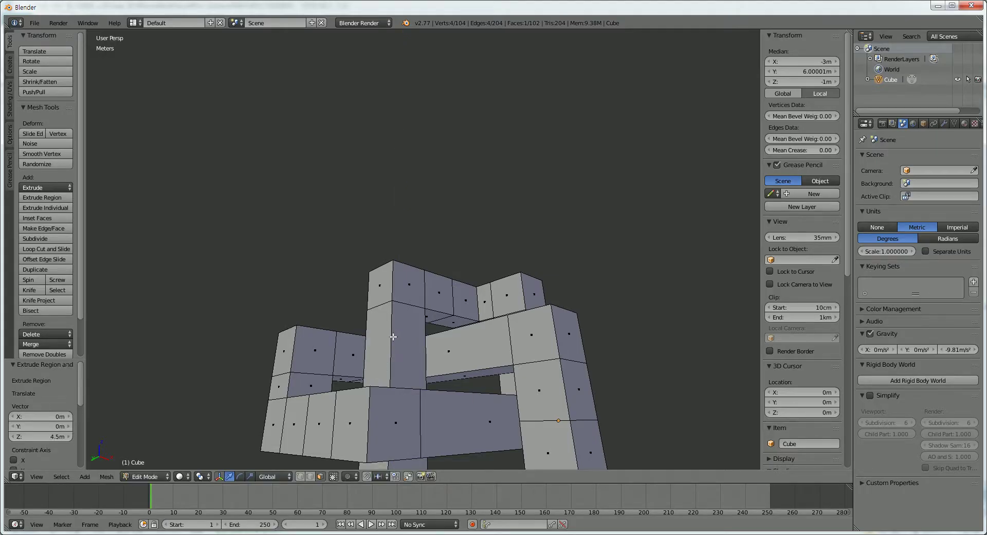
scroll(393, 337, "down", 5)
middle_click_drag(395, 334, 397, 401)
scroll(398, 400, "up", 3)
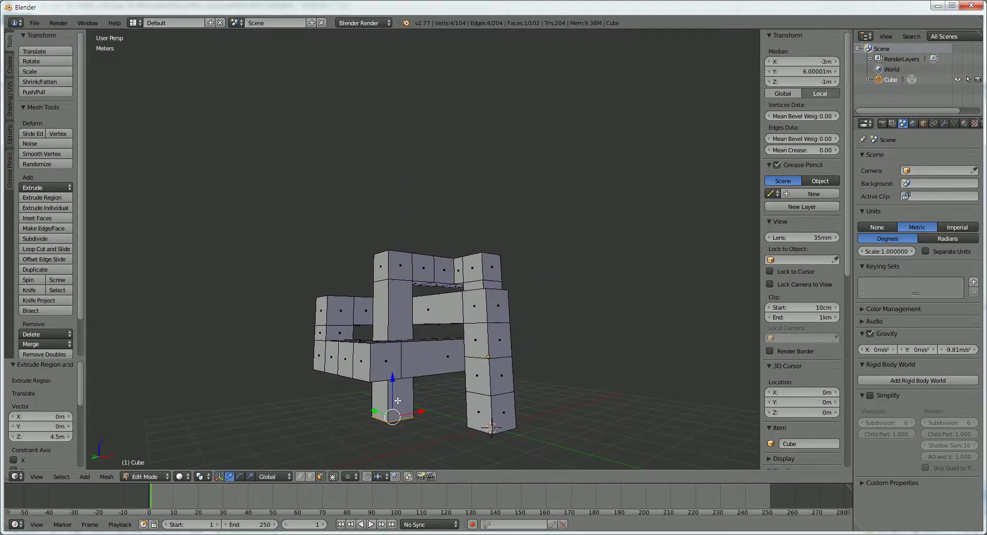
Add one edge loop to the leg and lower it 1.25 m along Z.
key("ctrl+r")
left_click(398, 400)
right_click(398, 400)
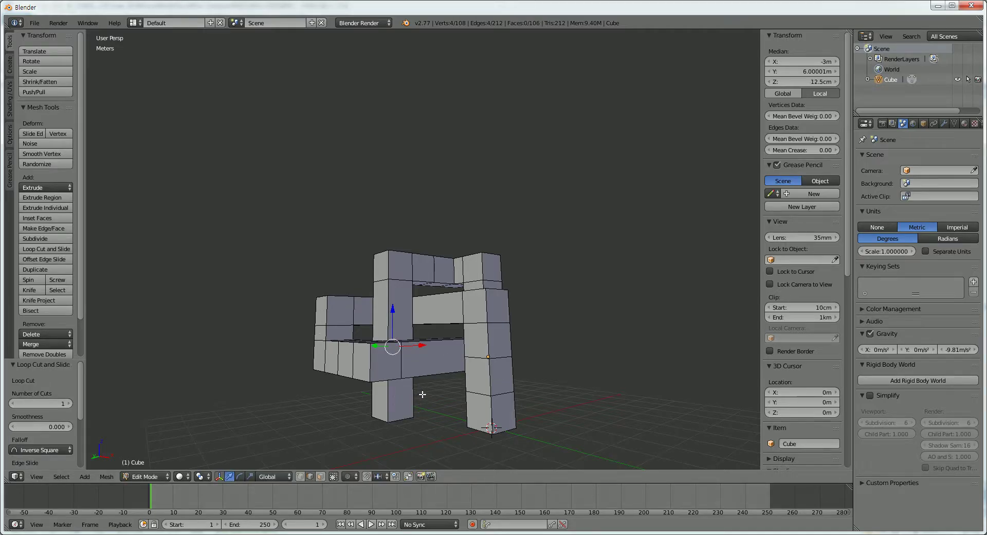
key("g")
key("z")
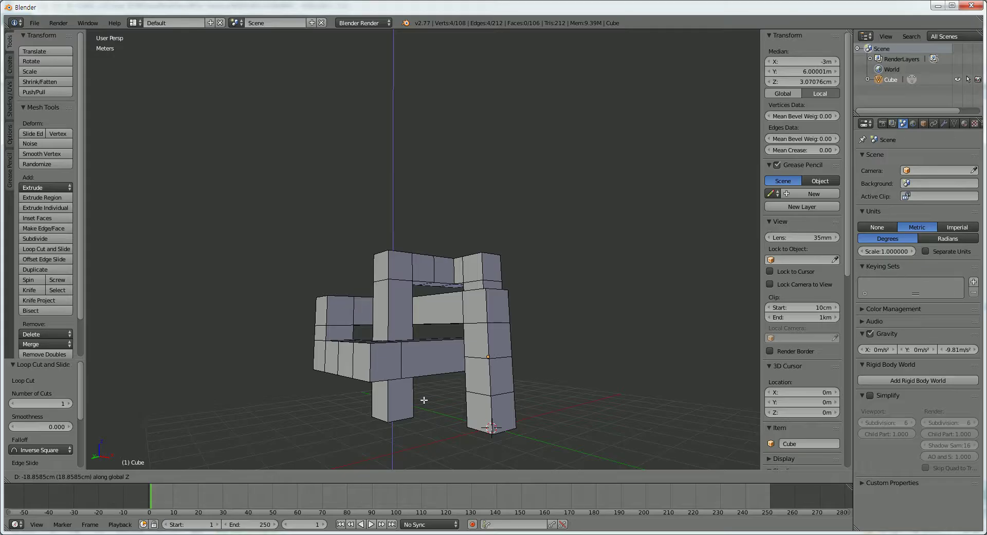
type("-1.25")
key("Return")
scroll(424, 401, "up", 3)
scroll(424, 404, "down", 3)
scroll(419, 406, "up", 3)
scroll(419, 407, "up", 5)
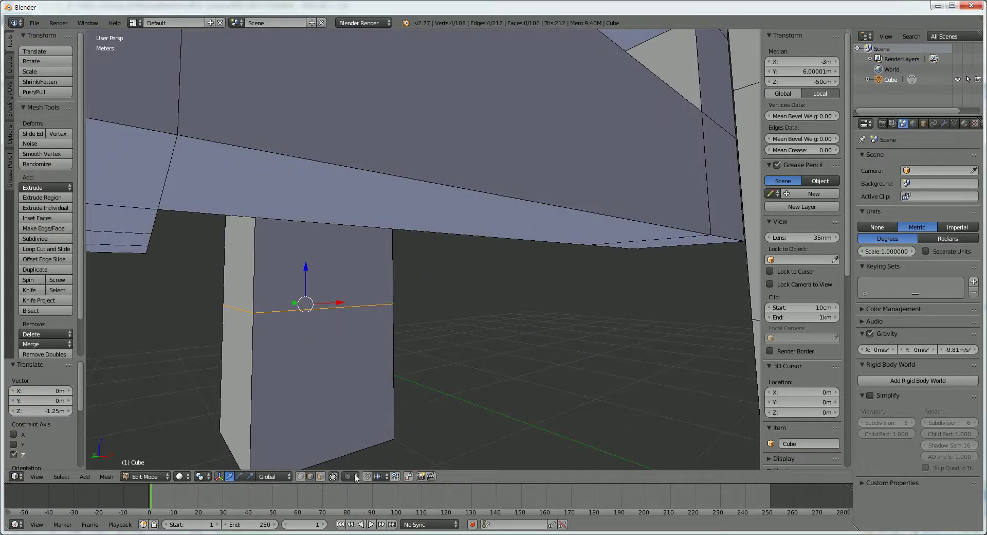
Extrude the side face of the leg's bottom section 3 m into a new arm.
left_click(324, 476)
key("Home")
right_click(342, 404)
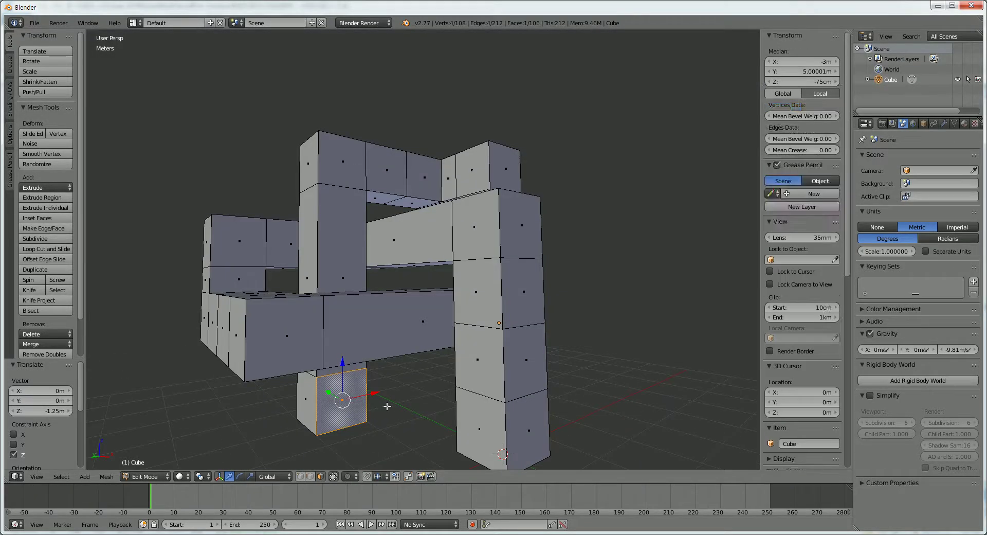
type("e")
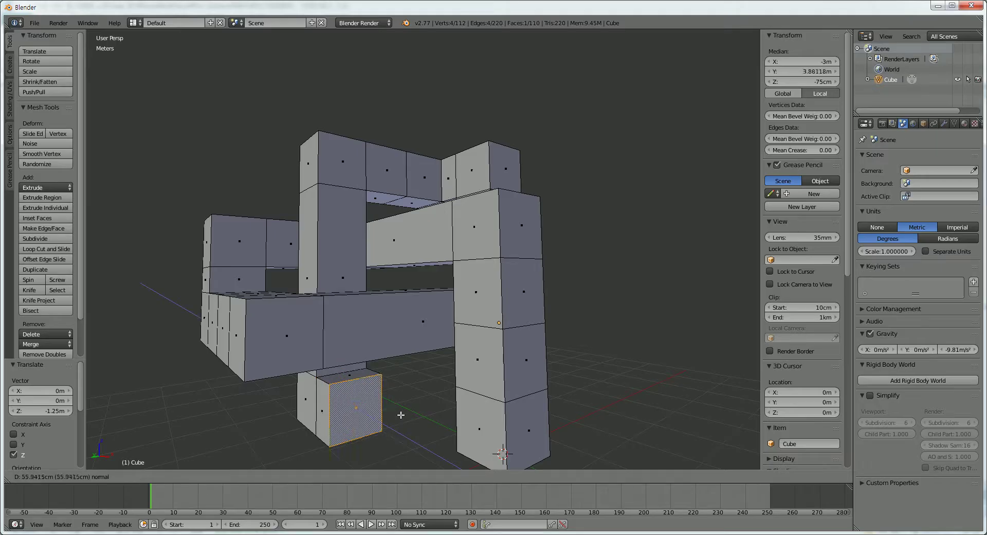
type("3")
key("Return")
scroll(401, 415, "down", 1)
scroll(403, 416, "down", 1)
scroll(403, 416, "down", 2)
scroll(405, 419, "up", 1)
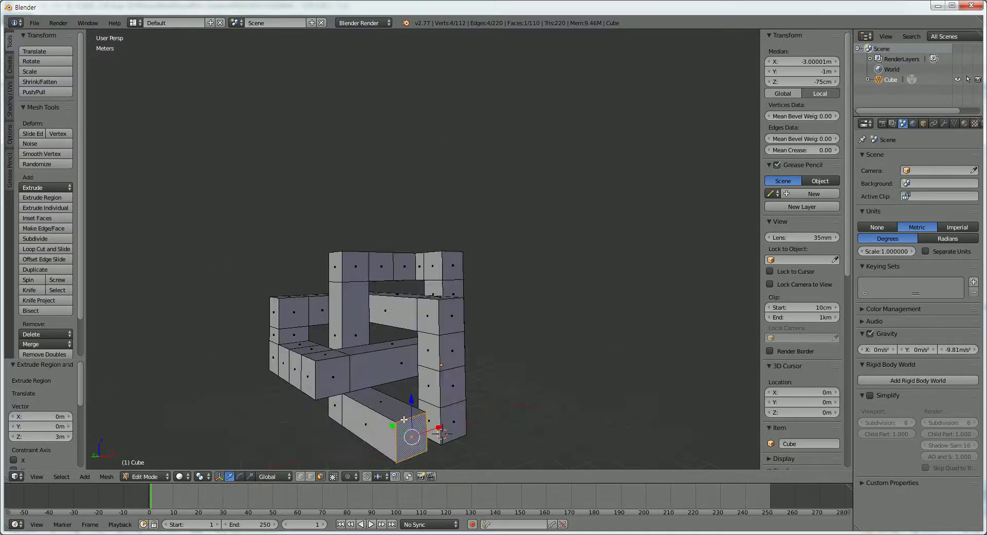
mouse_move(404, 419)
middle_mouse_down("shift")
mouse_move(441, 333)
mouse_move(433, 355)
middle_mouse_up("shift")
Divide the new arm with two evenly spaced edge loops.
key("ctrl+r")
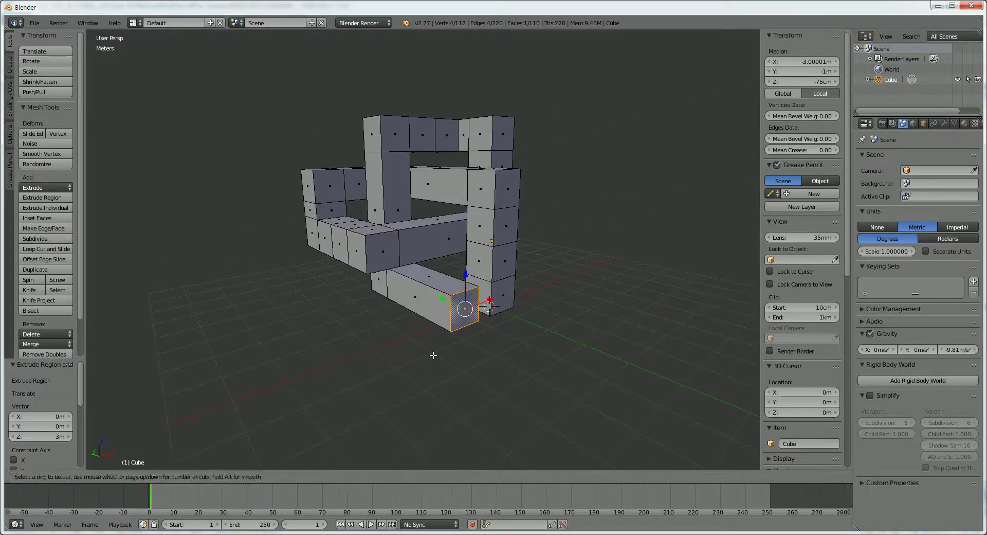
scroll(430, 334, "up", 1)
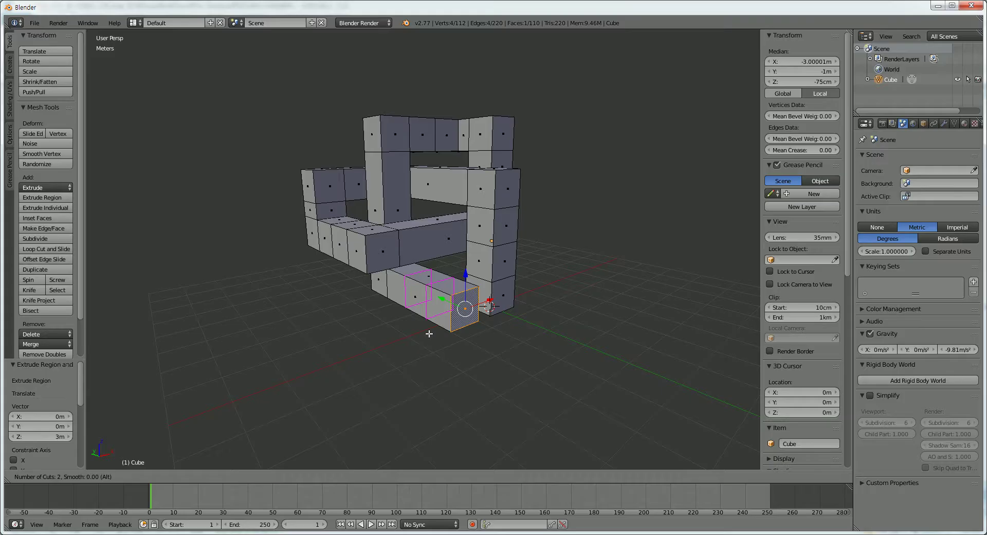
left_click(430, 334)
right_click(430, 333)
mouse_move(430, 334)
middle_mouse_down()
mouse_move(342, 326)
mouse_move(355, 331)
middle_mouse_up()
Select the arm's end face together with the facing column face.
left_click(325, 476)
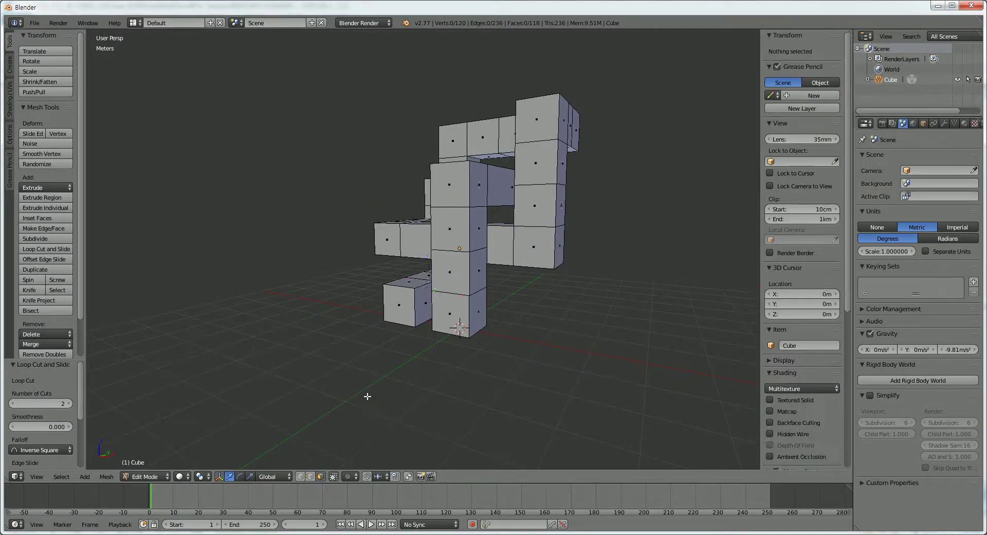
middle_click_drag(364, 397, 414, 403)
scroll(427, 329, "up", 4)
right_click(423, 292)
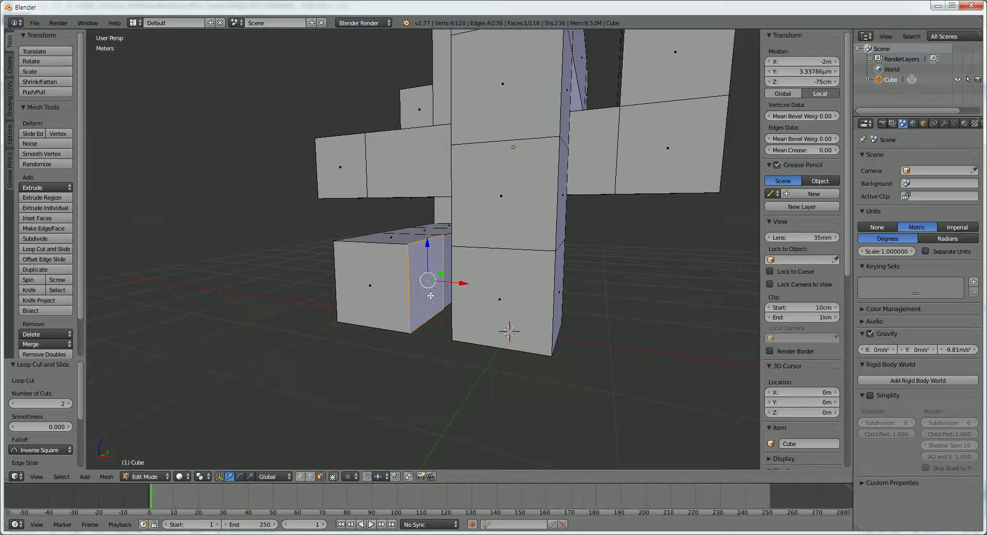
middle_click_drag(424, 292, 476, 285)
right_click(475, 277, "shift")
middle_click_drag(475, 323, 446, 319)
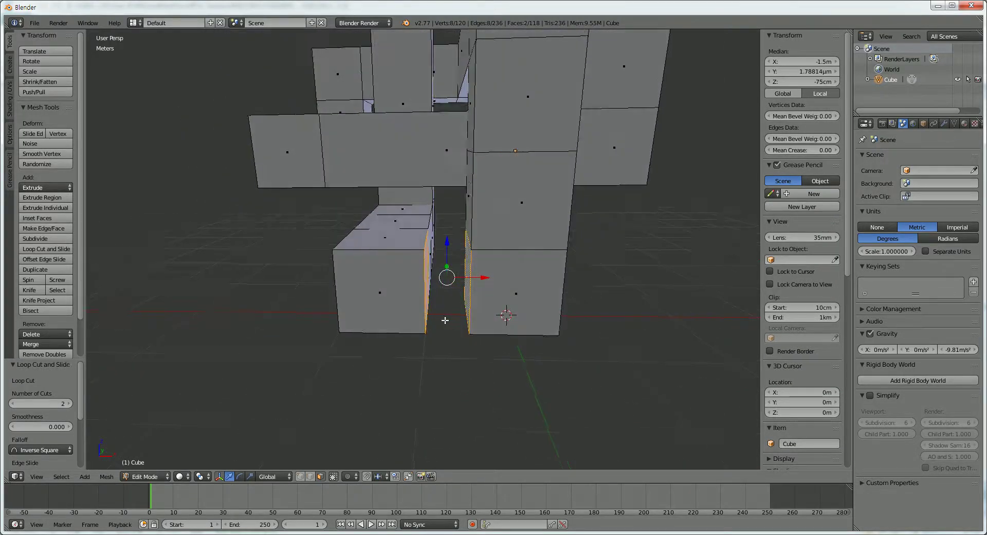
Join the two faces with Bridge Edge Loops and deselect everything.
key("ctrl+e")
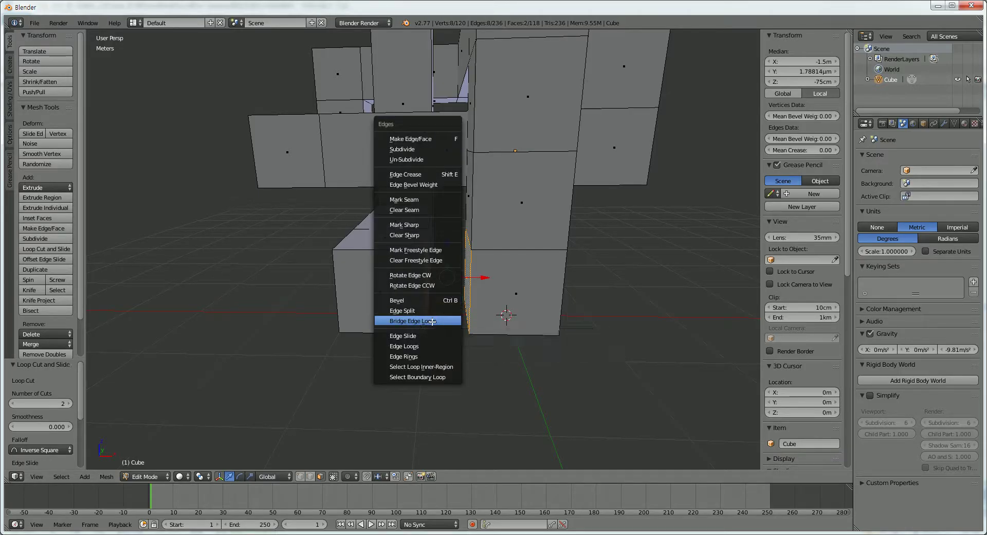
left_click(432, 321)
key("a")
mouse_move(454, 348)
middle_mouse_down()
mouse_move(424, 345)
mouse_move(557, 326)
mouse_move(569, 299)
mouse_move(530, 263)
mouse_move(458, 289)
mouse_move(450, 273)
mouse_move(506, 279)
mouse_move(493, 268)
middle_mouse_up()
scroll(423, 345, "down", 5)
scroll(441, 337, "up", 3)
scroll(457, 289, "up", 3)
scroll(427, 311, "up", 3)
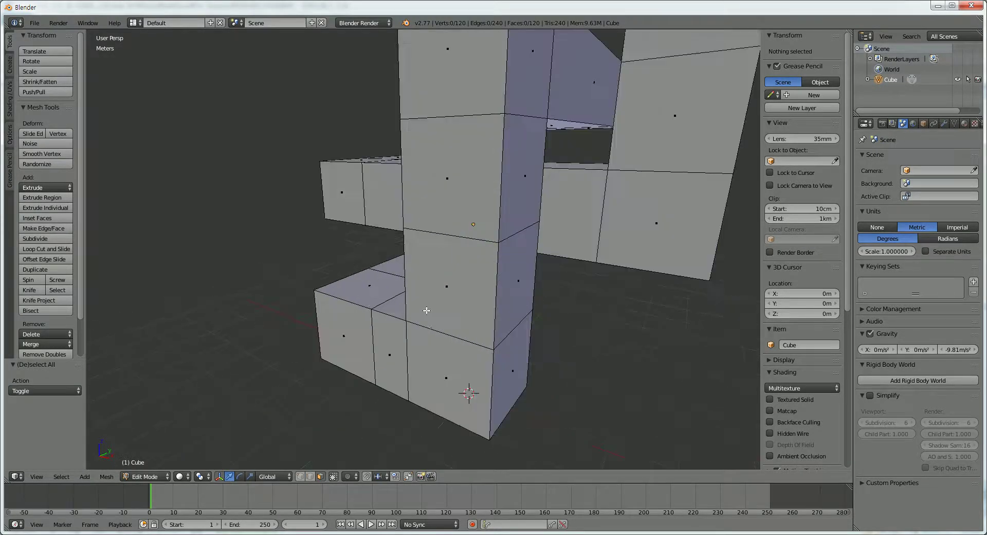
scroll(427, 311, "up", 1)
scroll(427, 310, "down", 5)
mouse_move(427, 311)
middle_mouse_down()
mouse_move(498, 309)
mouse_move(462, 311)
middle_mouse_up()
scroll(463, 310, "up", 5)
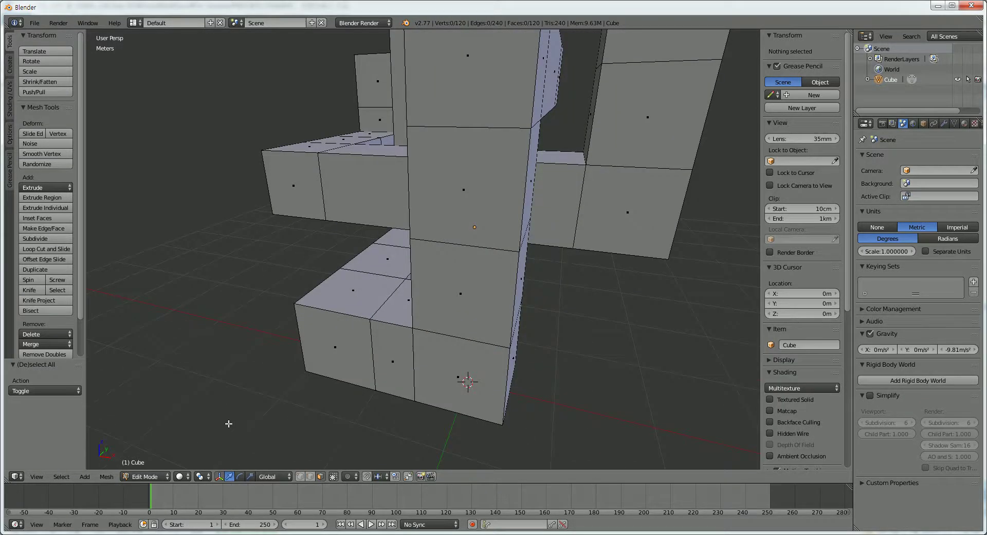
key("Tab")
Switch to Object Mode and deselect the finished square-bar frame.
left_click(213, 426)
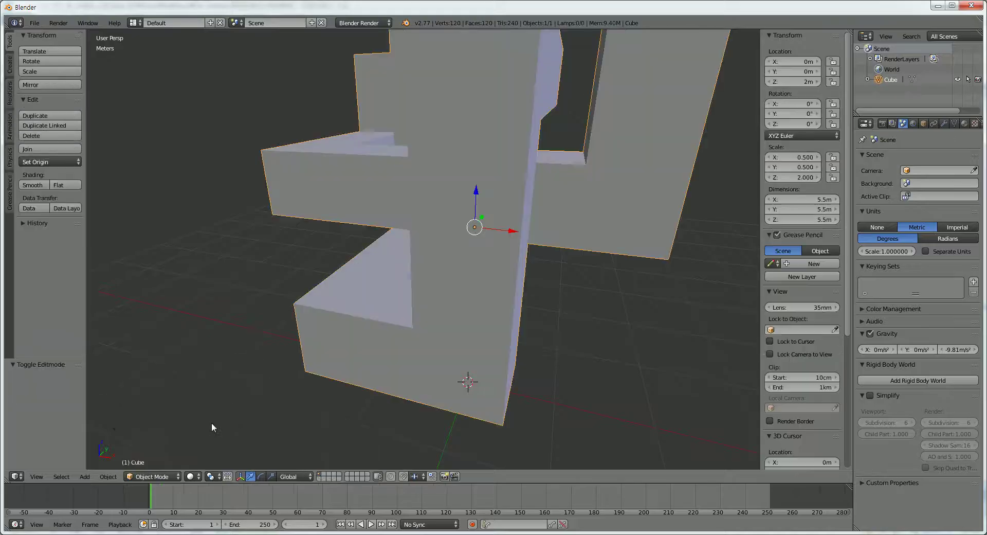
scroll(275, 399, "down", 5)
scroll(338, 369, "up", 2)
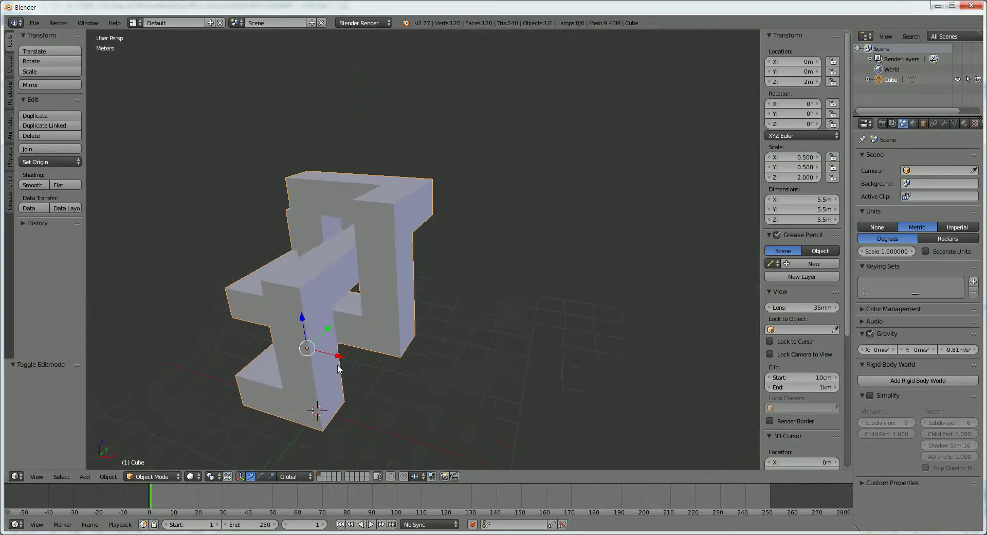
key("a")
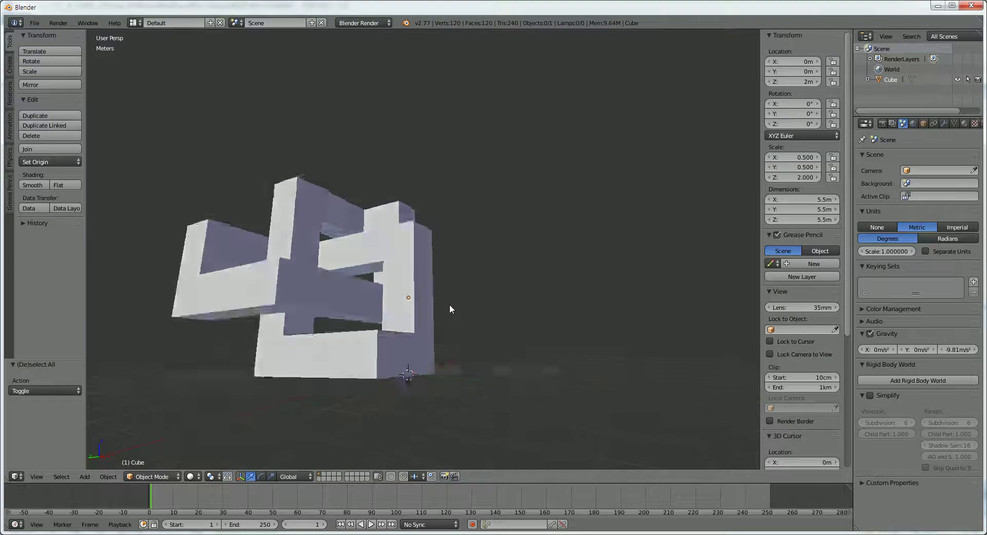